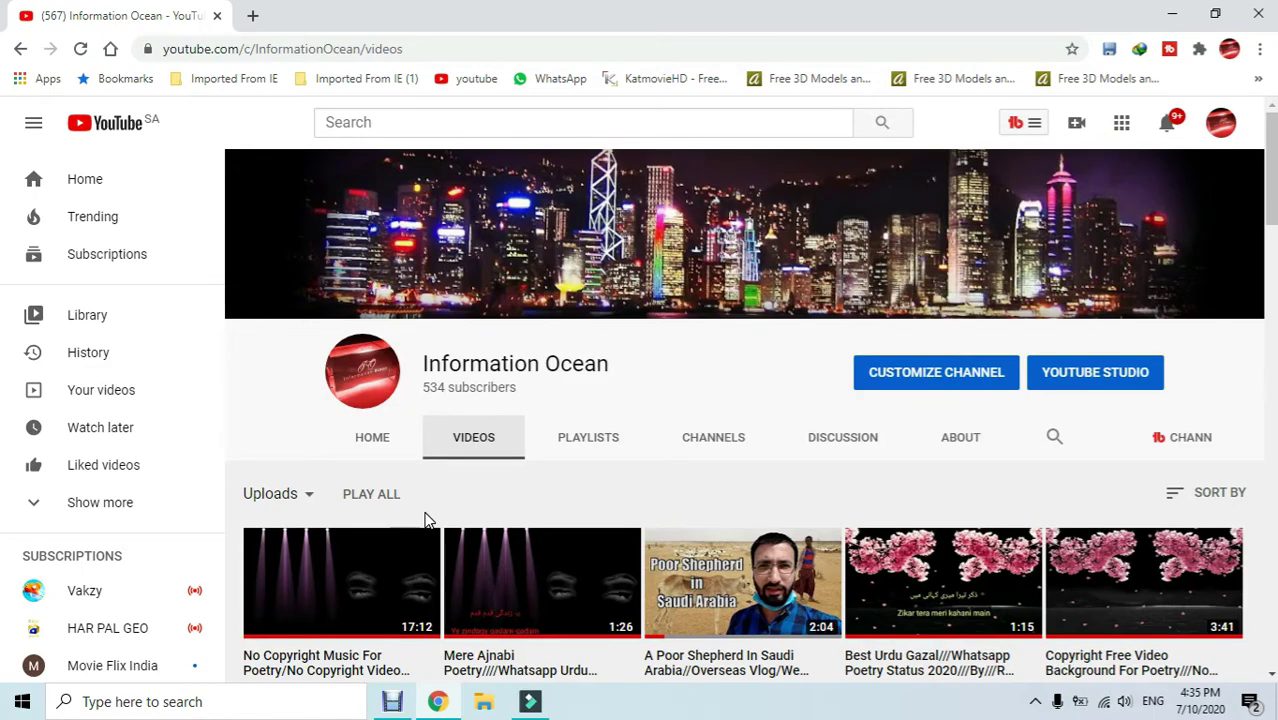
scroll(424, 519, down, 9)
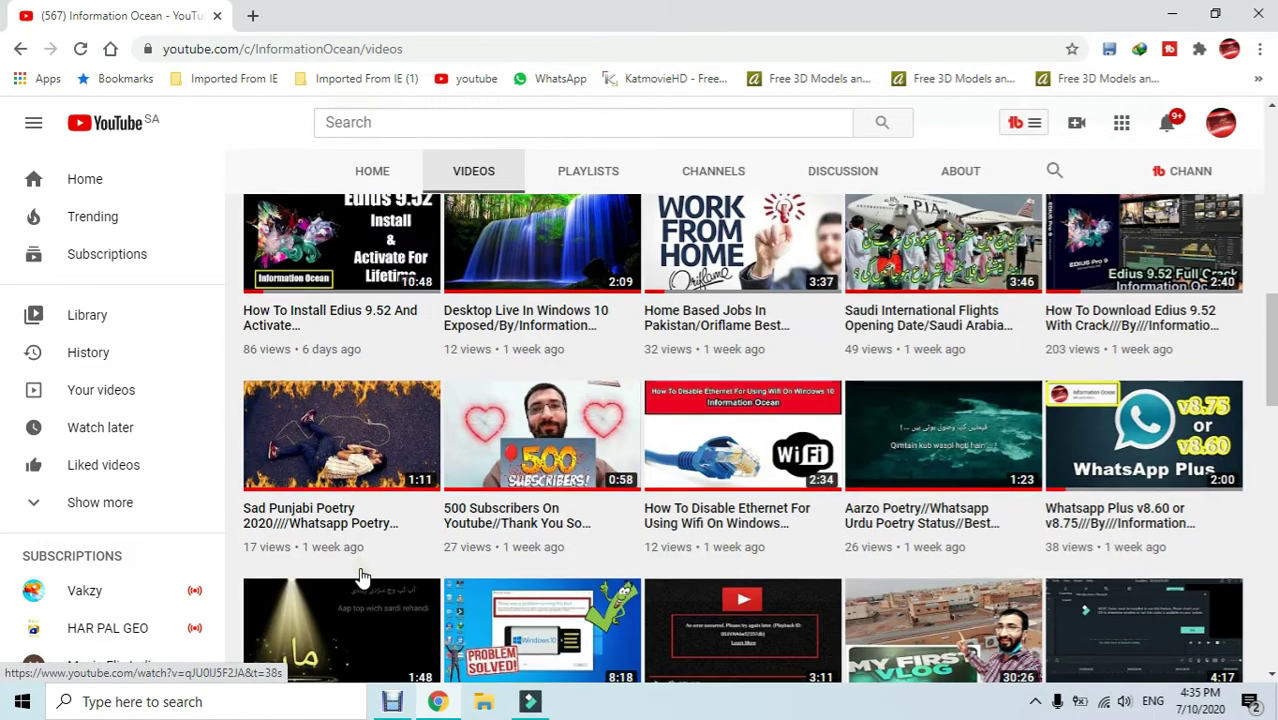
scroll(362, 577, down, 6)
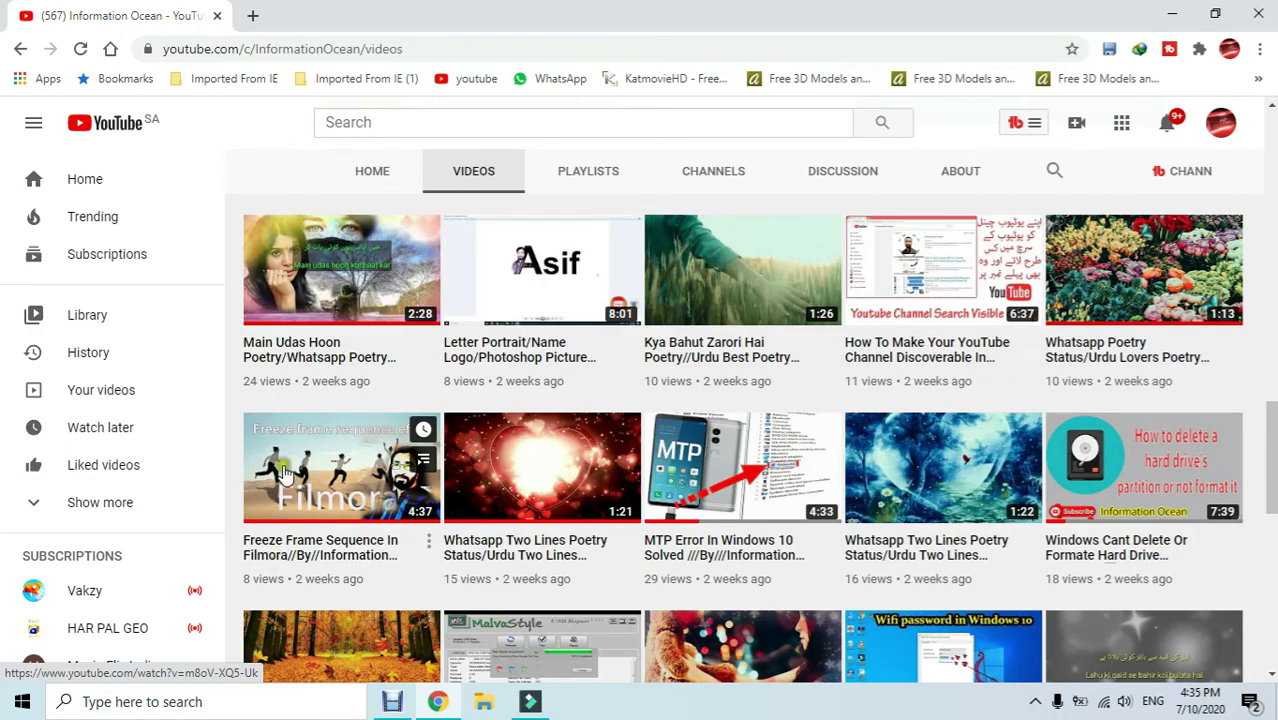
scroll(320, 500, up, 10)
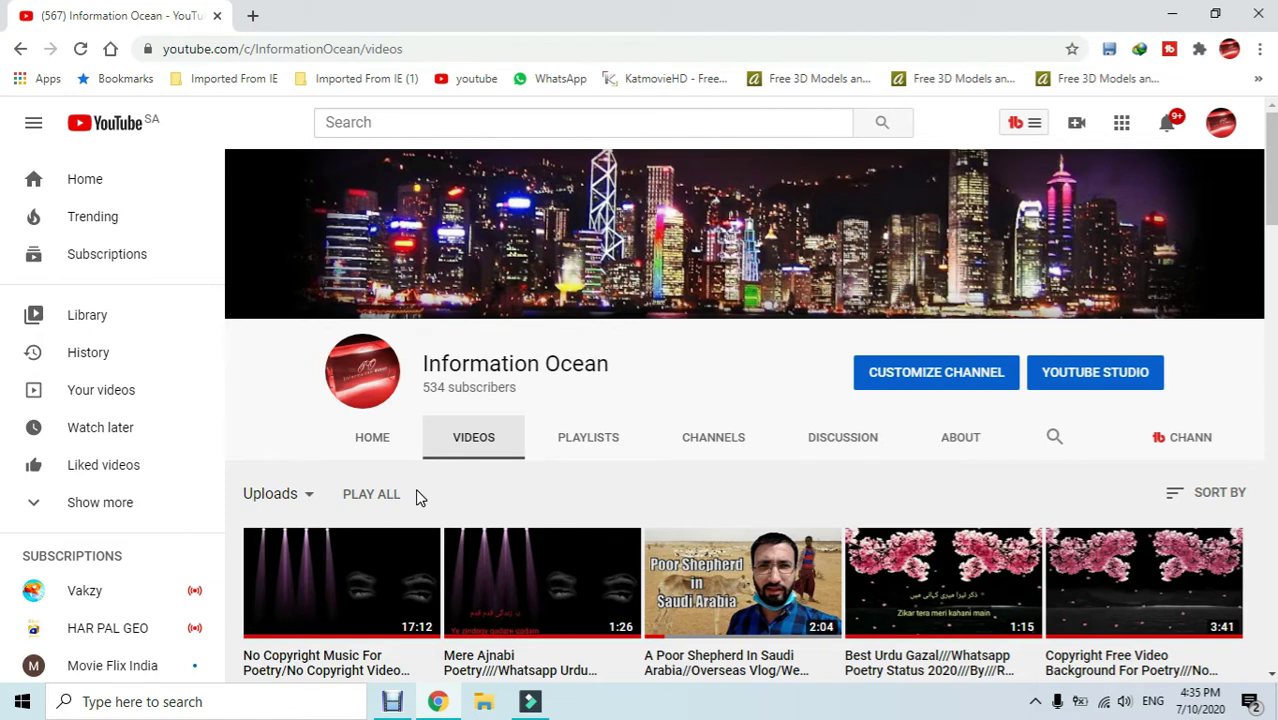
Switch to Filmora, play the trter clip on the timeline to its end, and return the playhead to the start
click(530, 701)
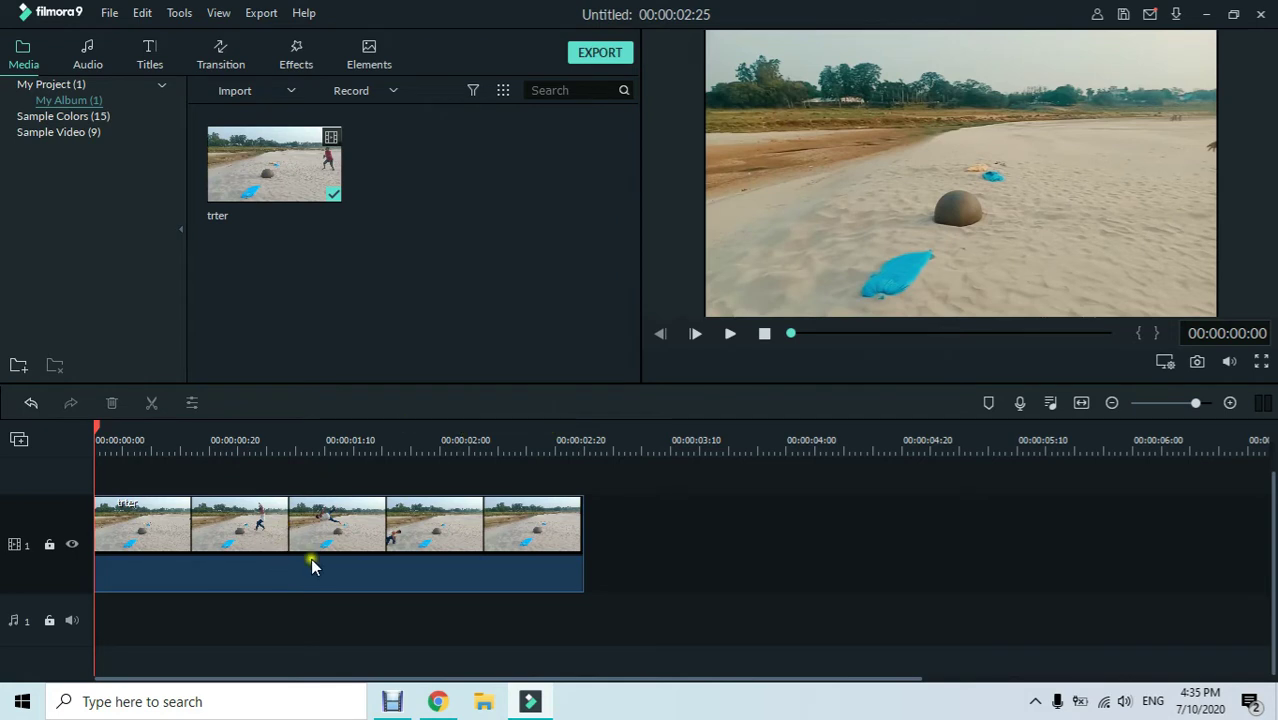
click(729, 335)
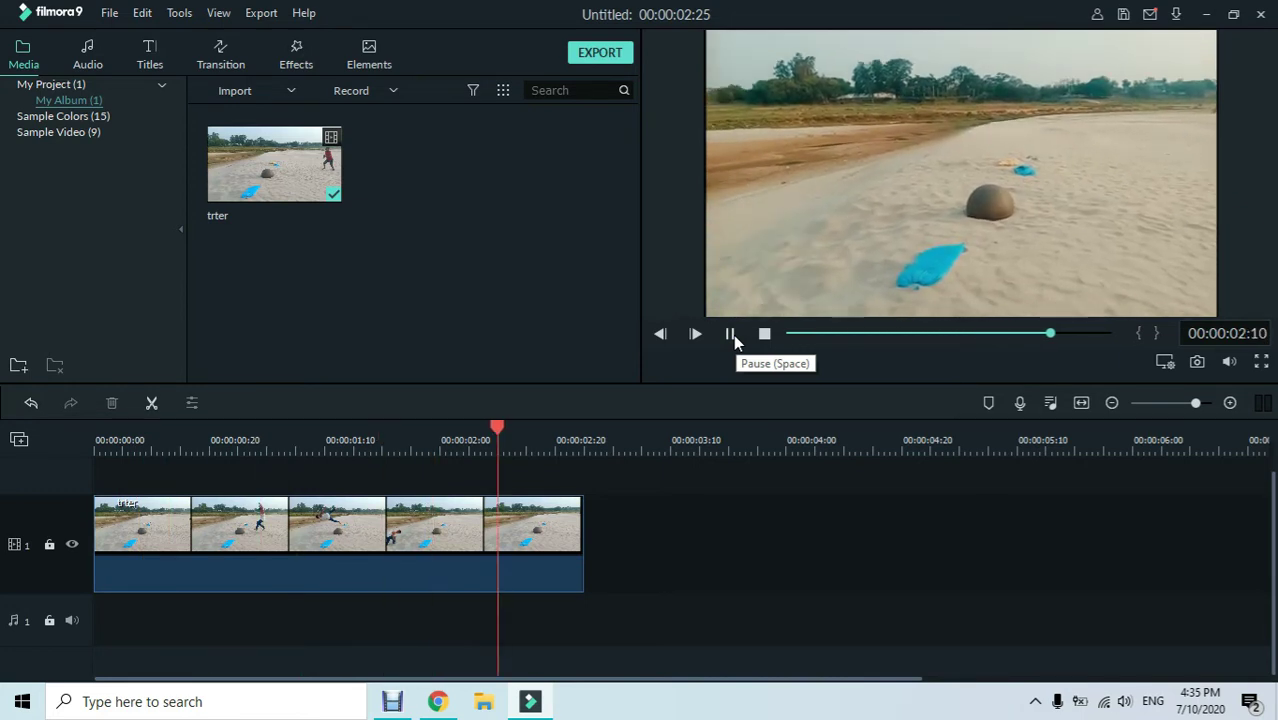
click(733, 334)
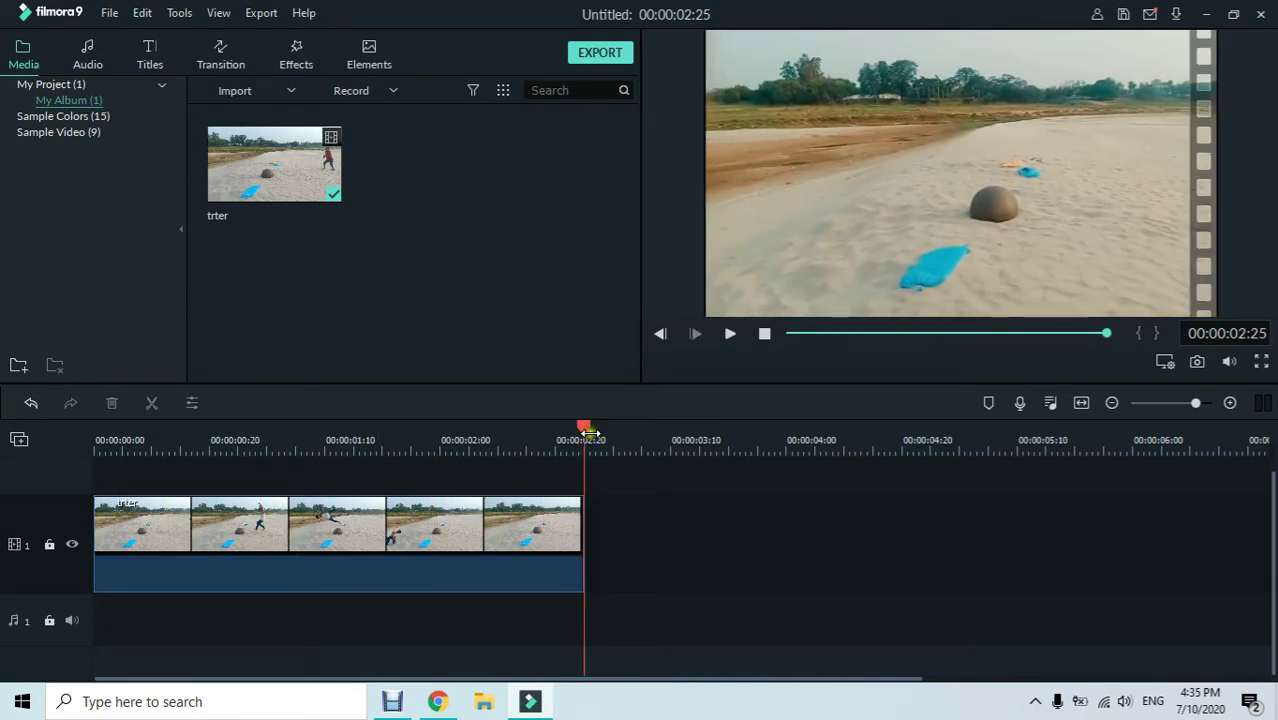
drag(584, 430, 8, 455)
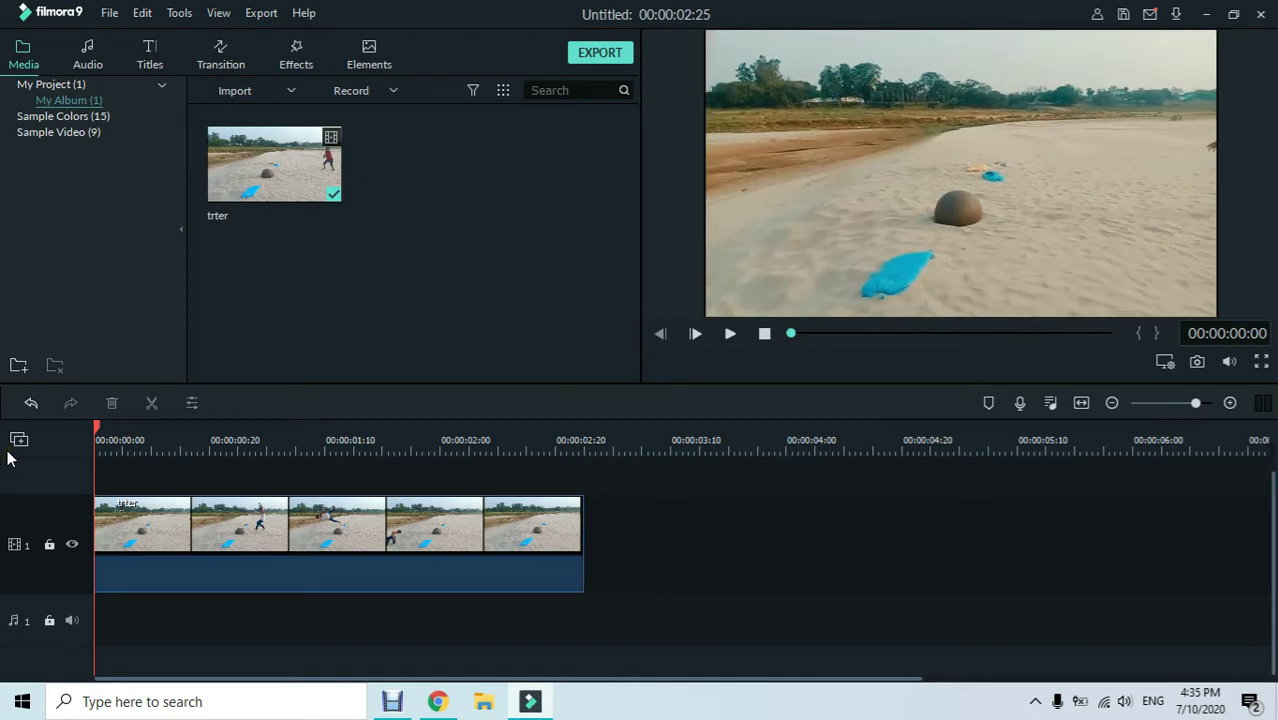
Apply Reverse Speed to the trter clip on the timeline and preview it, returning the playhead to the start
right_click(249, 550)
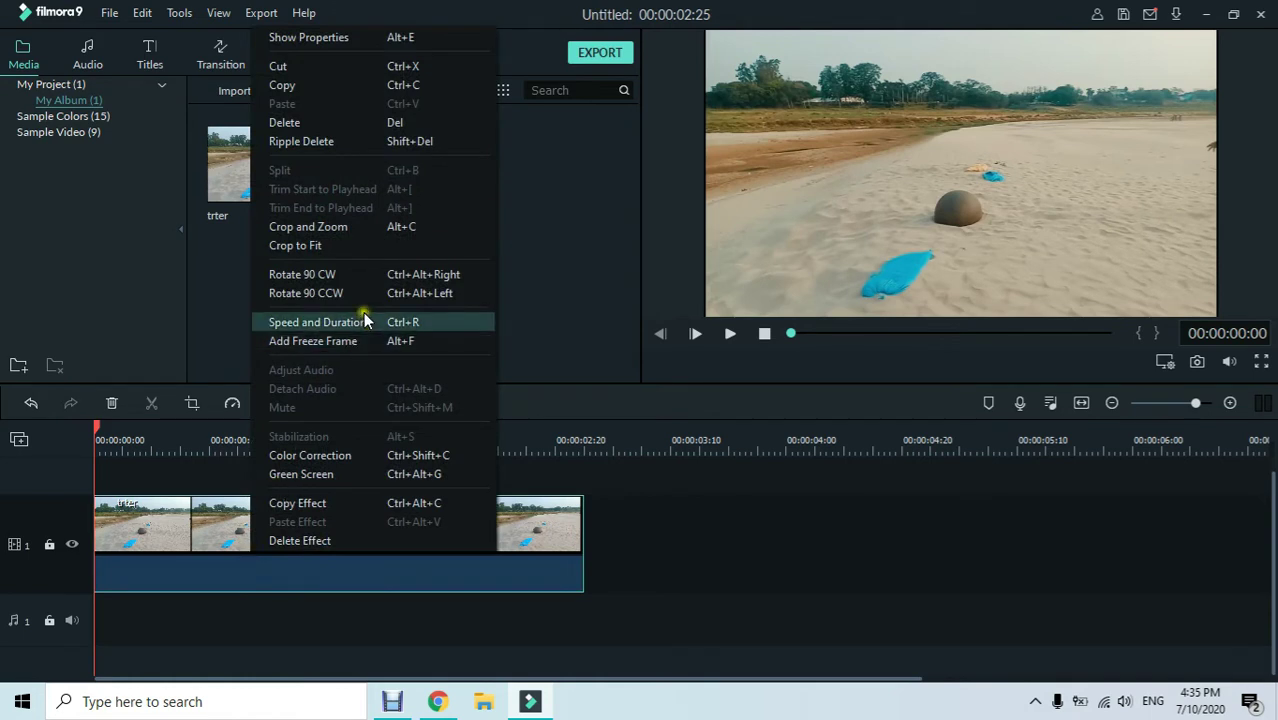
click(301, 324)
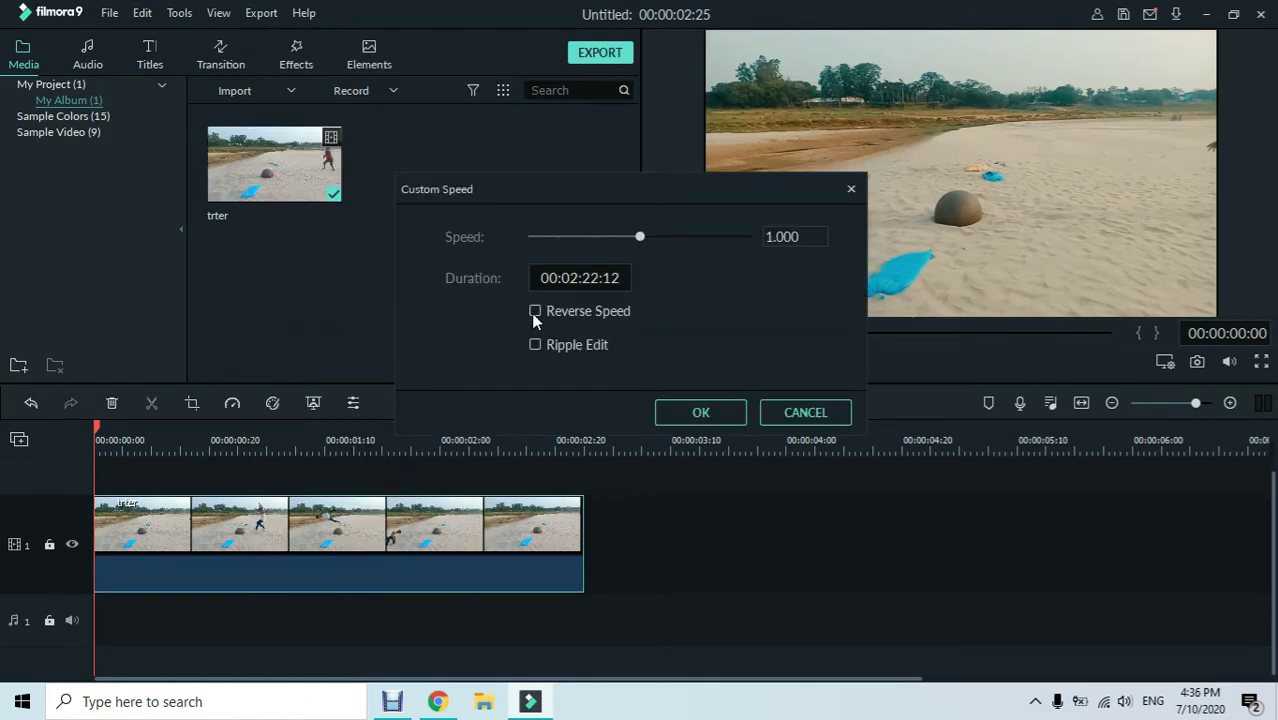
click(534, 312)
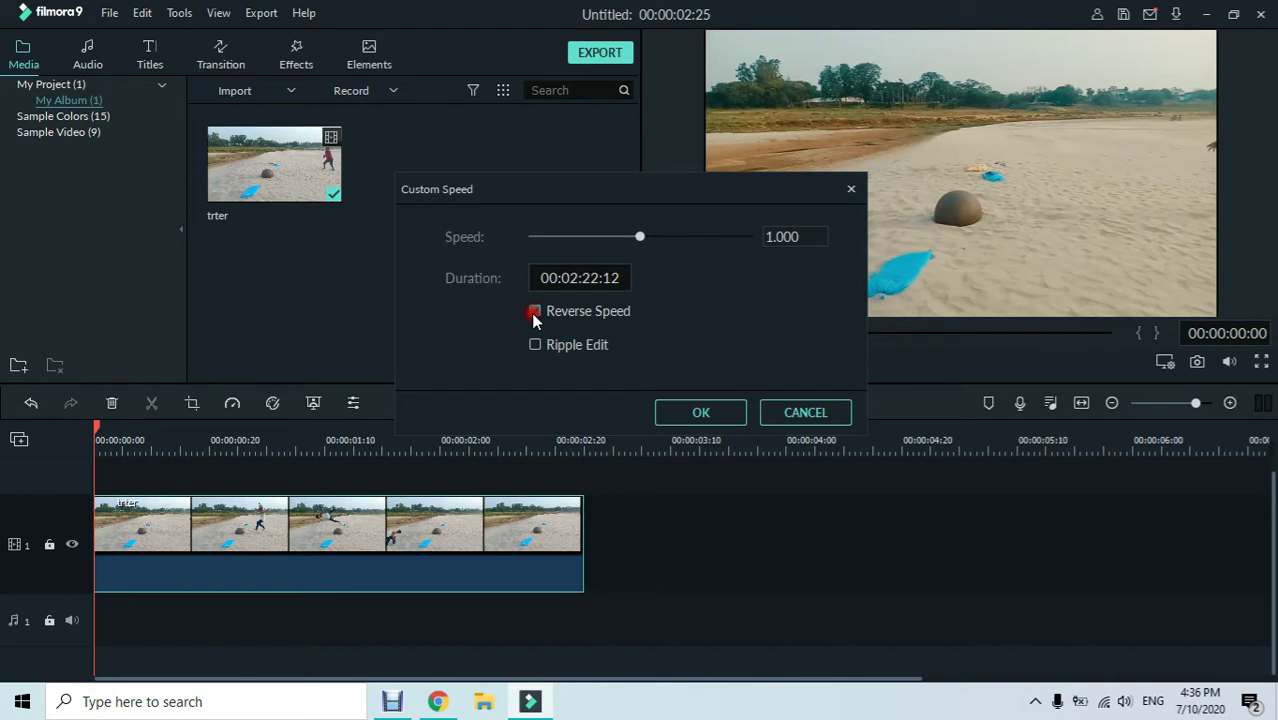
click(722, 418)
click(724, 363)
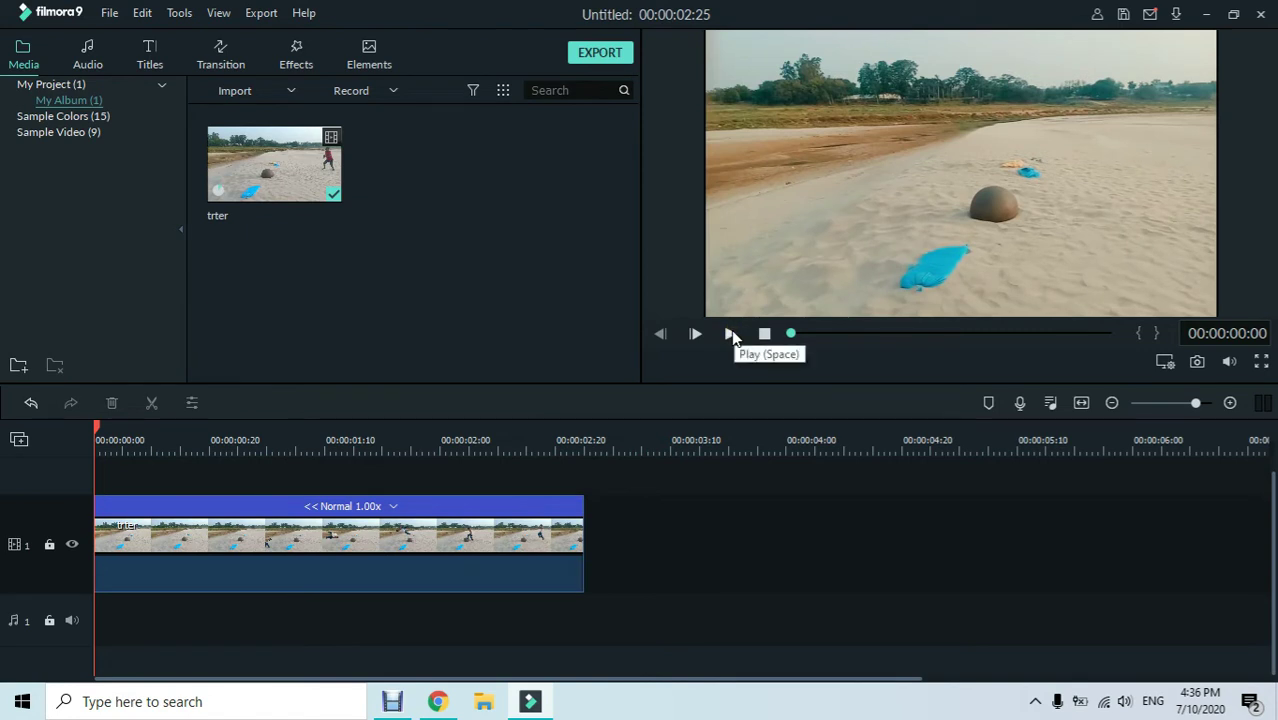
click(732, 335)
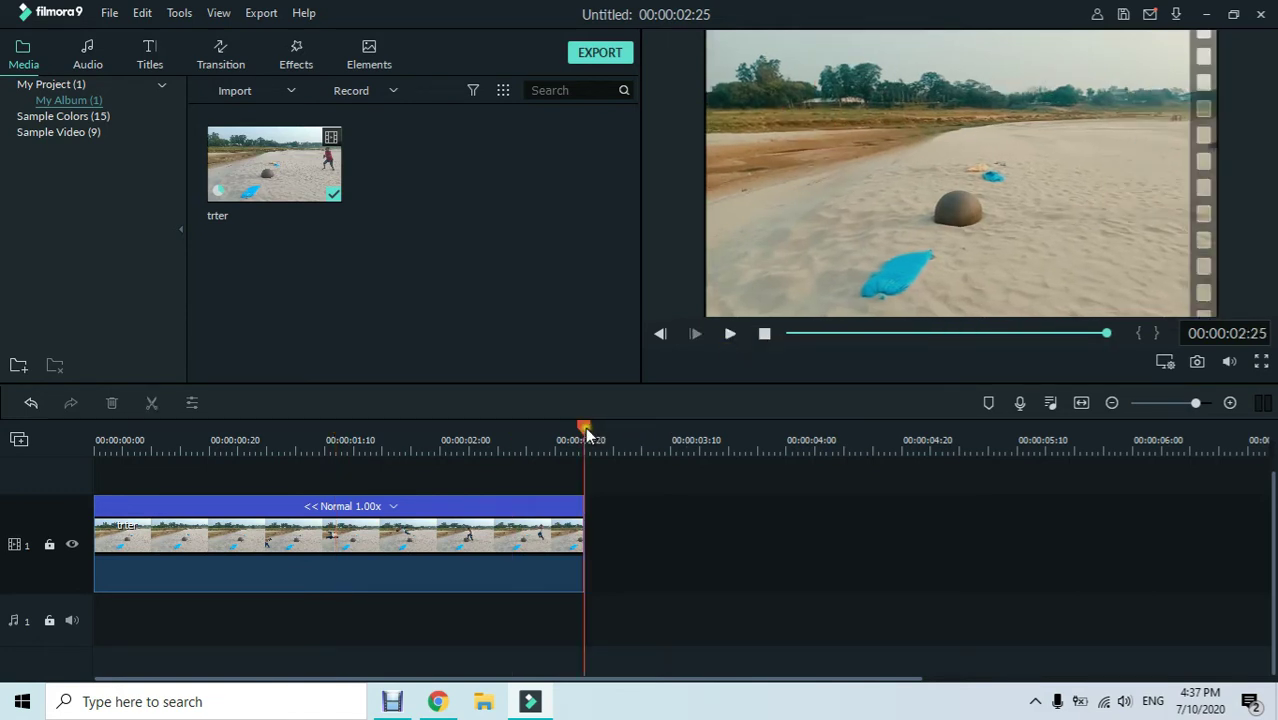
drag(585, 427, 71, 467)
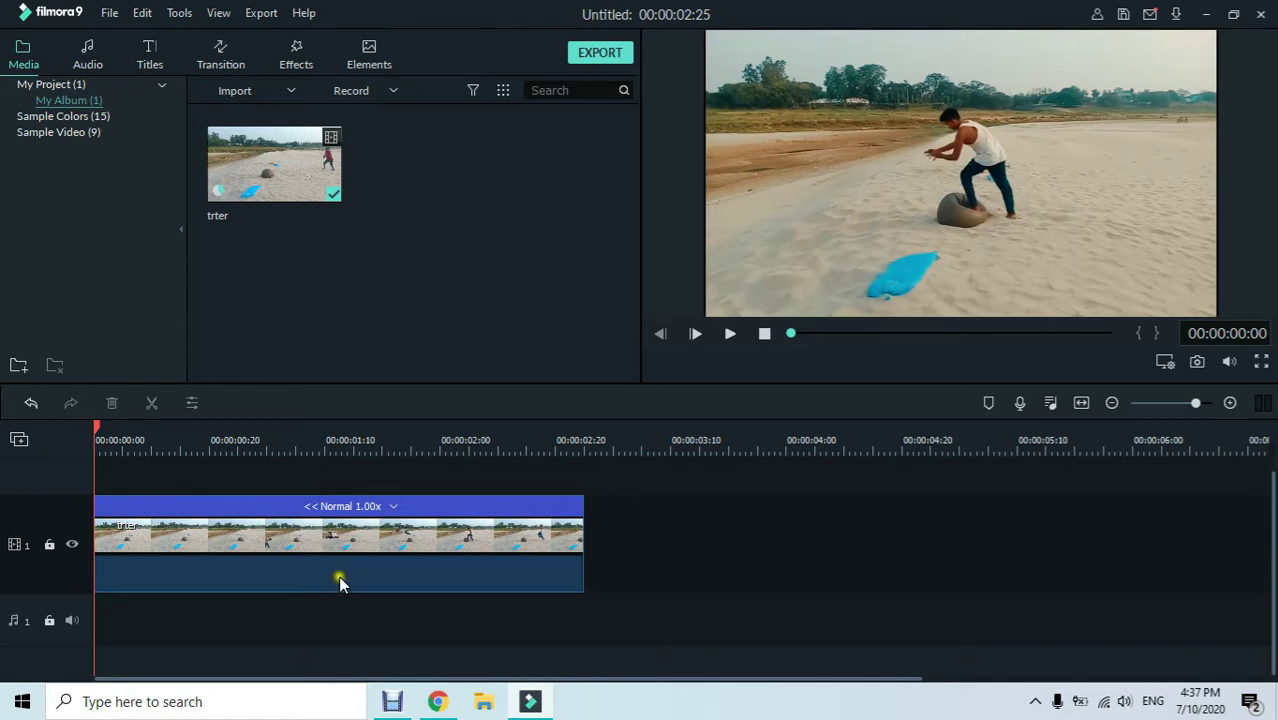
Find the frame at 00:00:01:08 where the man begins his flip and capture a snapshot of it
click(164, 447)
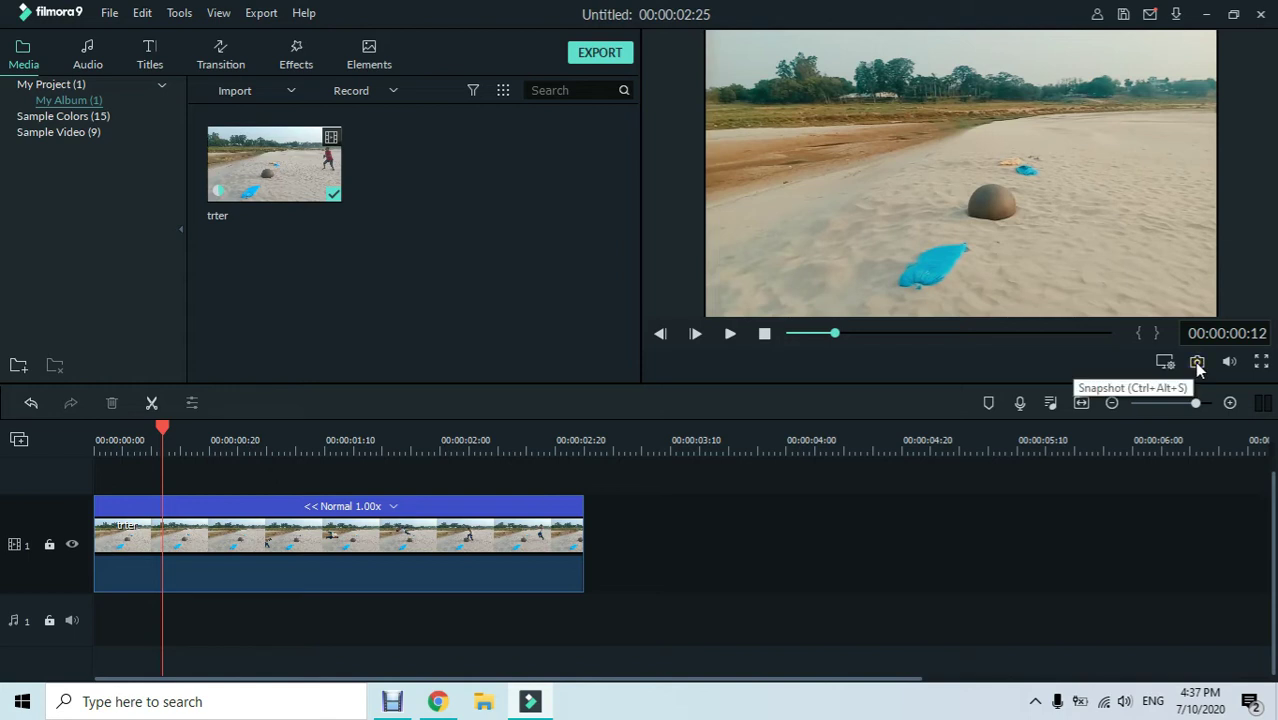
click(182, 440)
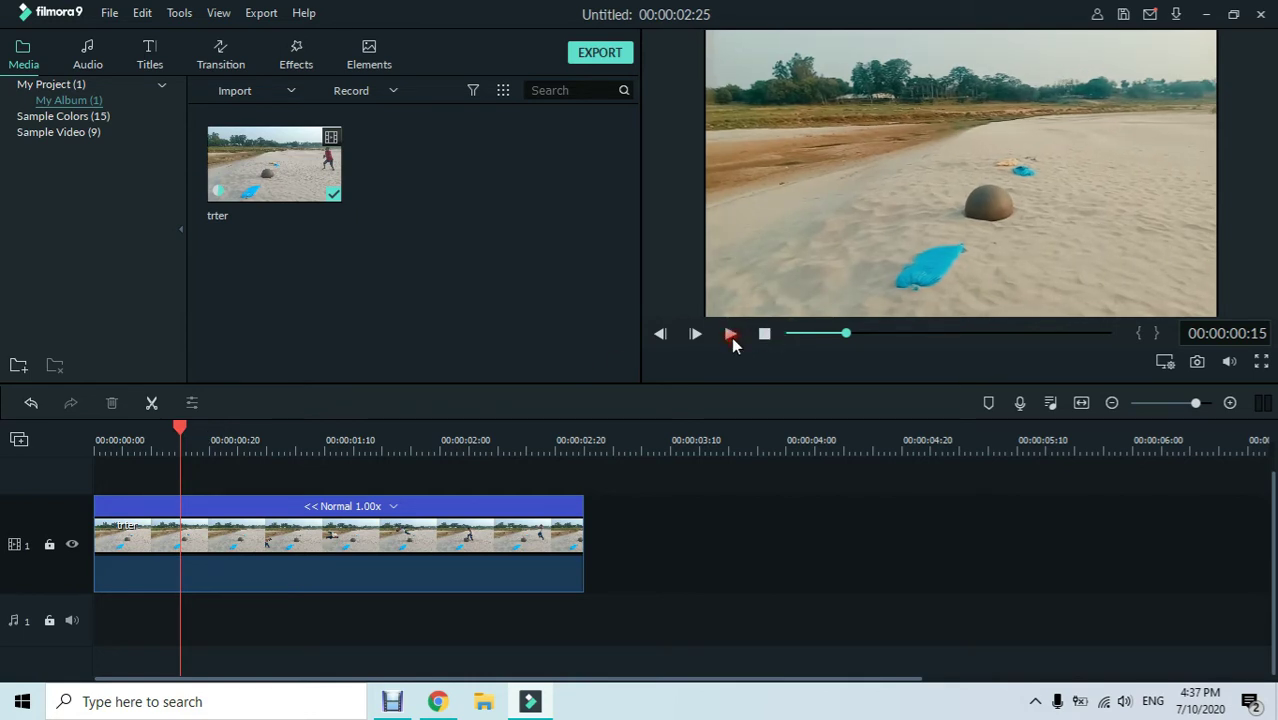
click(731, 335)
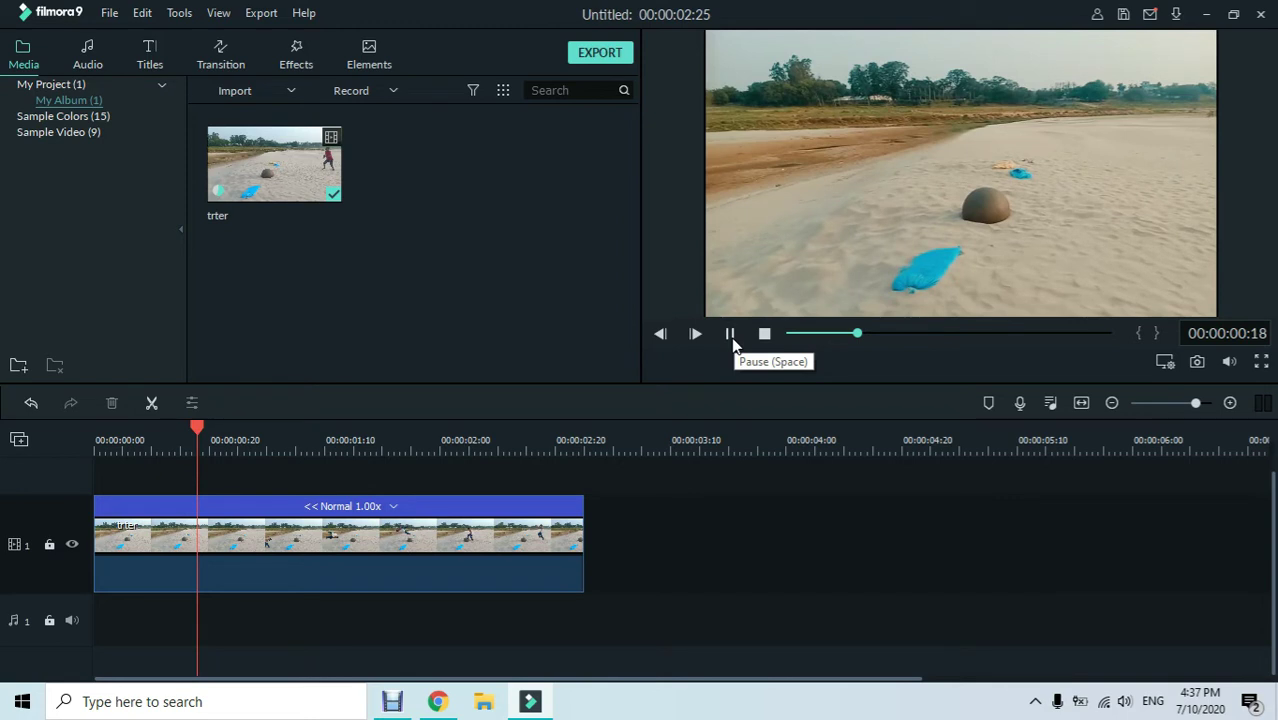
key(space)
click(259, 429)
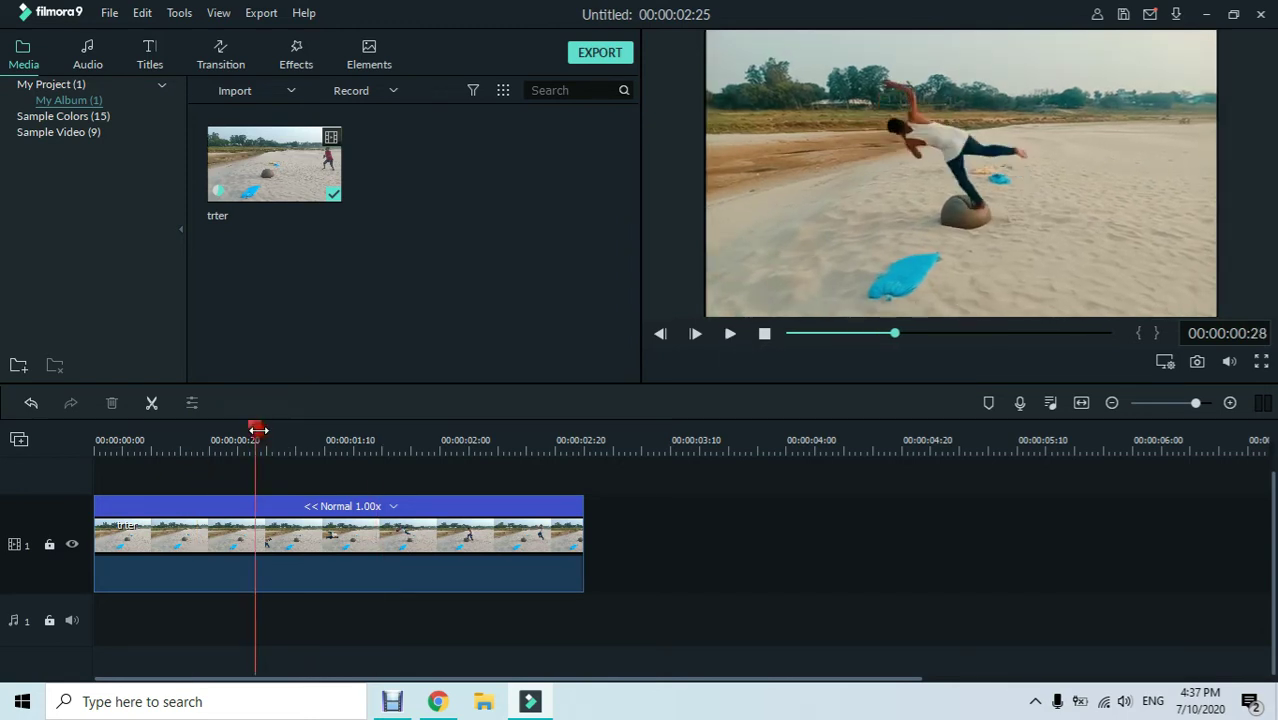
click(279, 429)
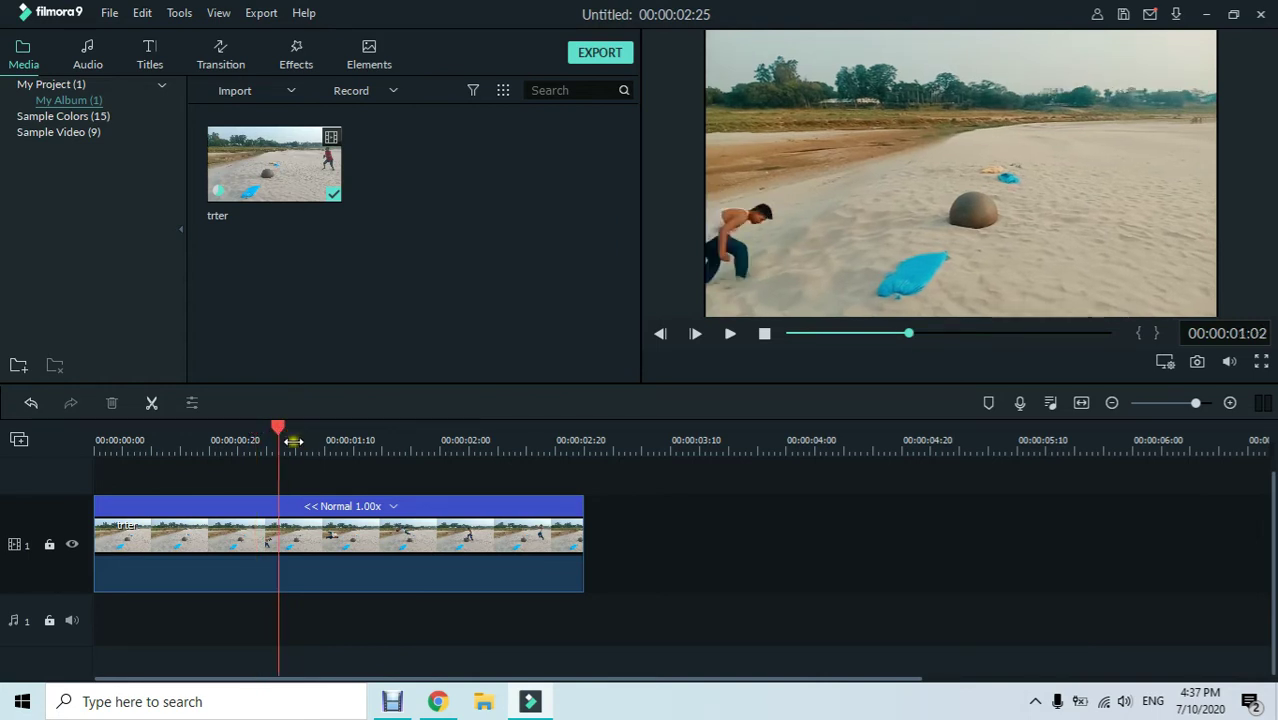
click(289, 435)
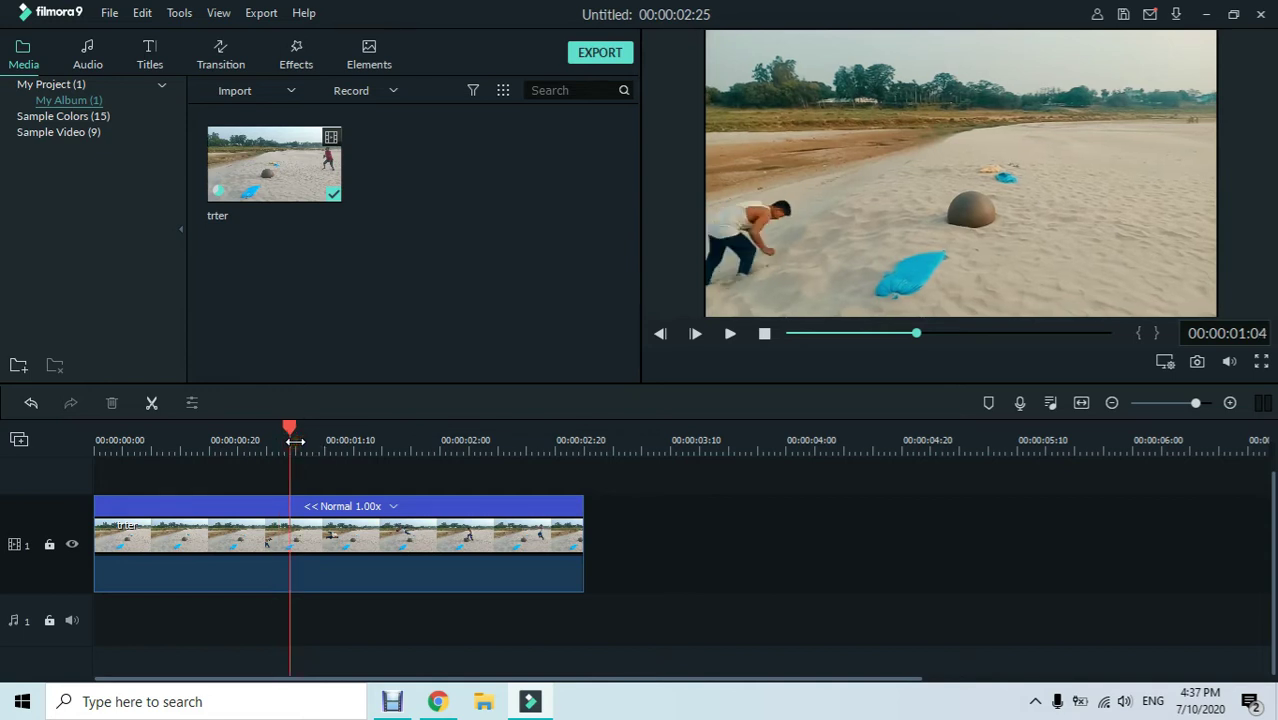
click(313, 443)
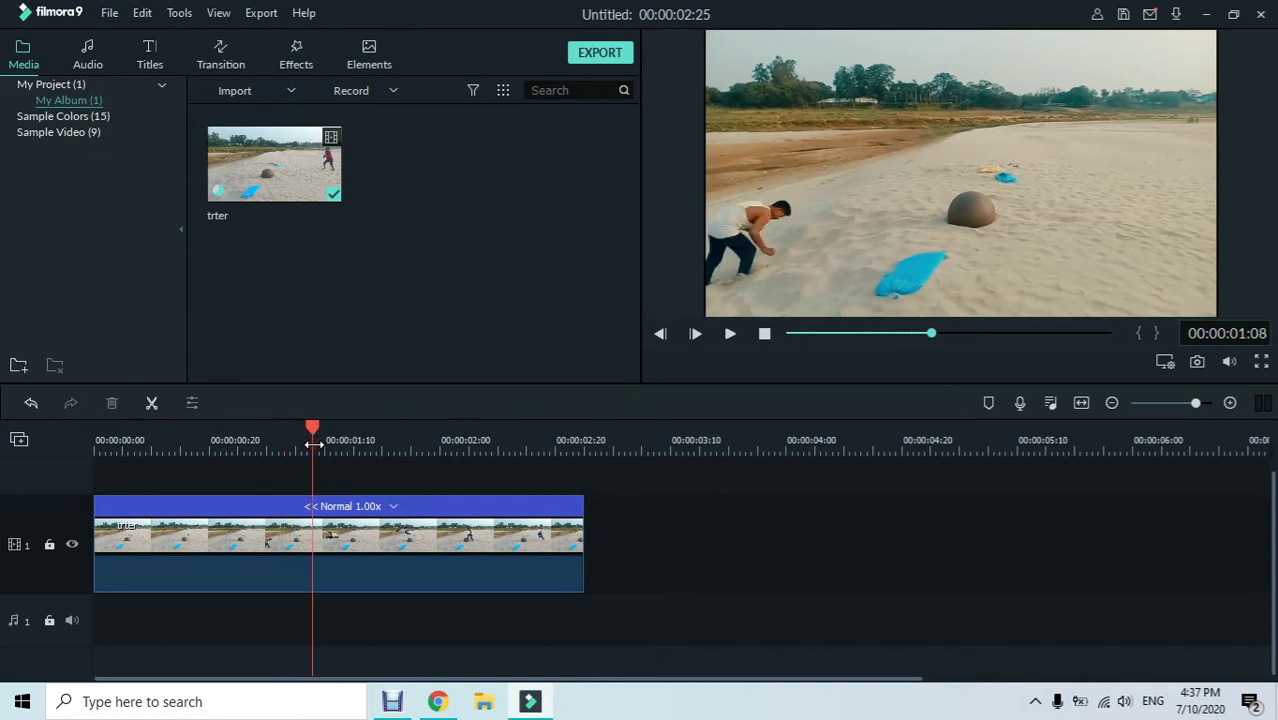
click(1197, 363)
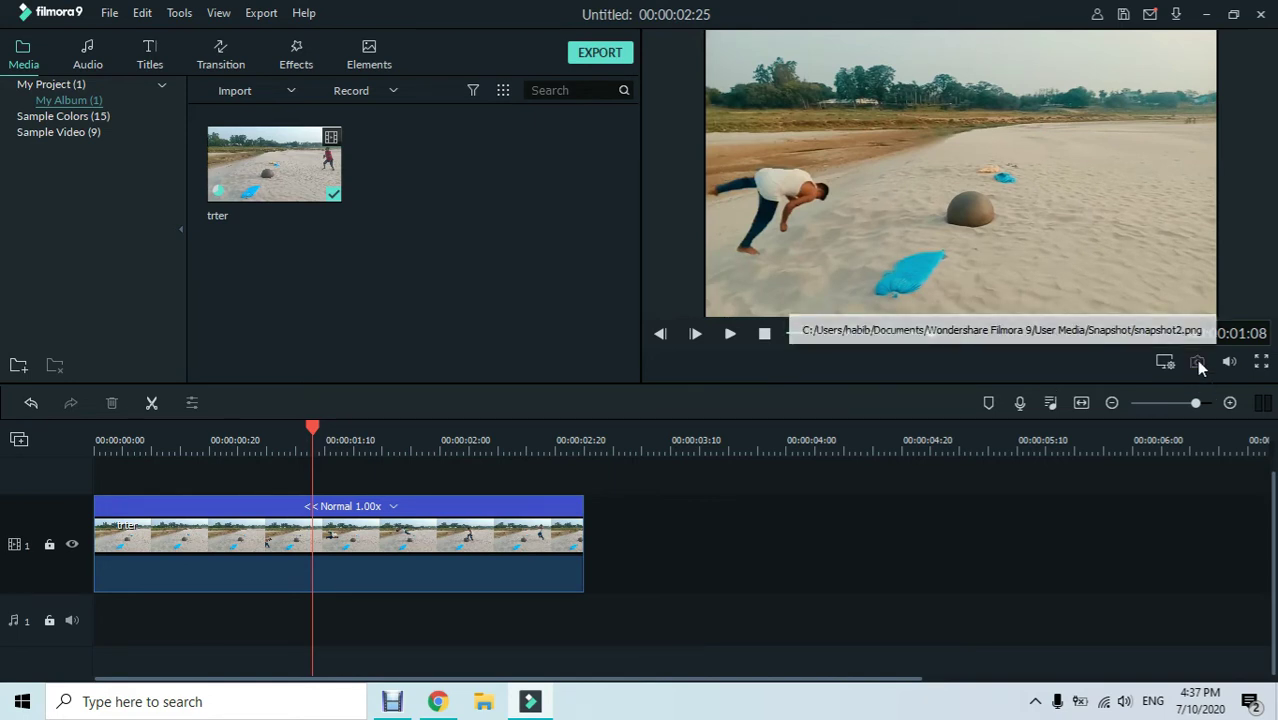
Place snapshot2 on track 2 starting at 00:00:01:08 and trim its end to match the end of the video clip
drag(441, 180, 314, 466)
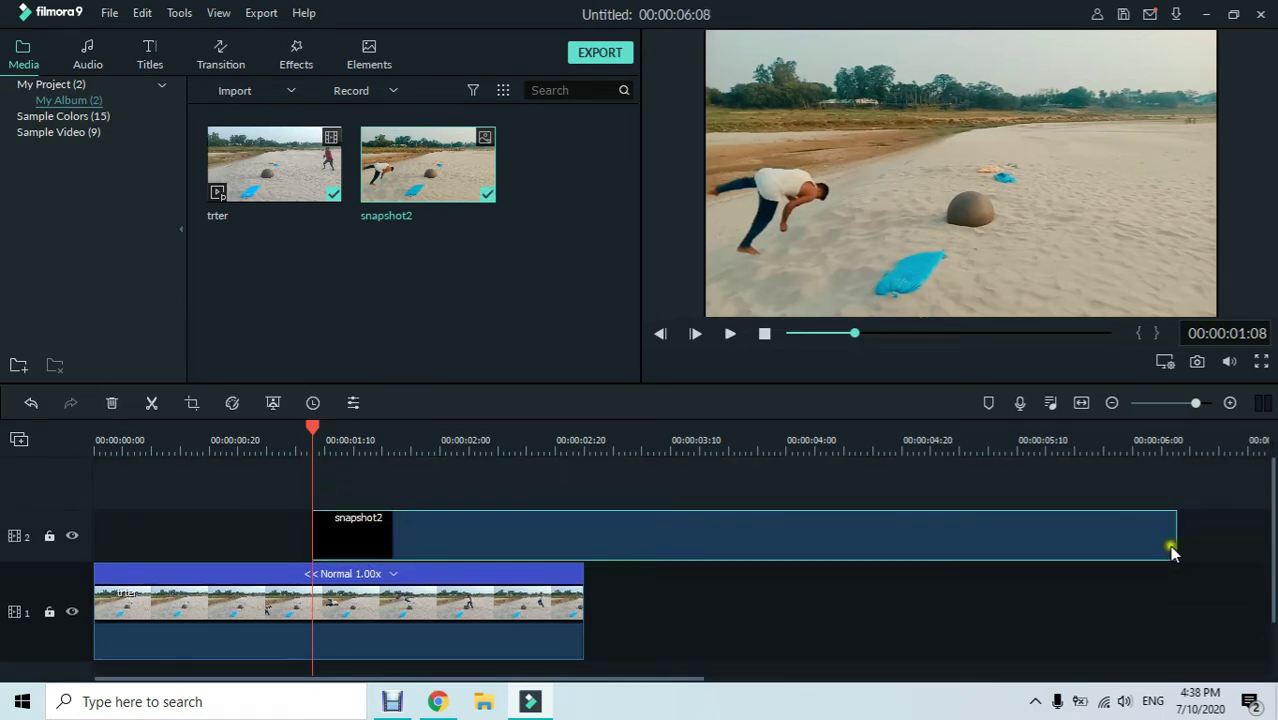
drag(1180, 532, 586, 523)
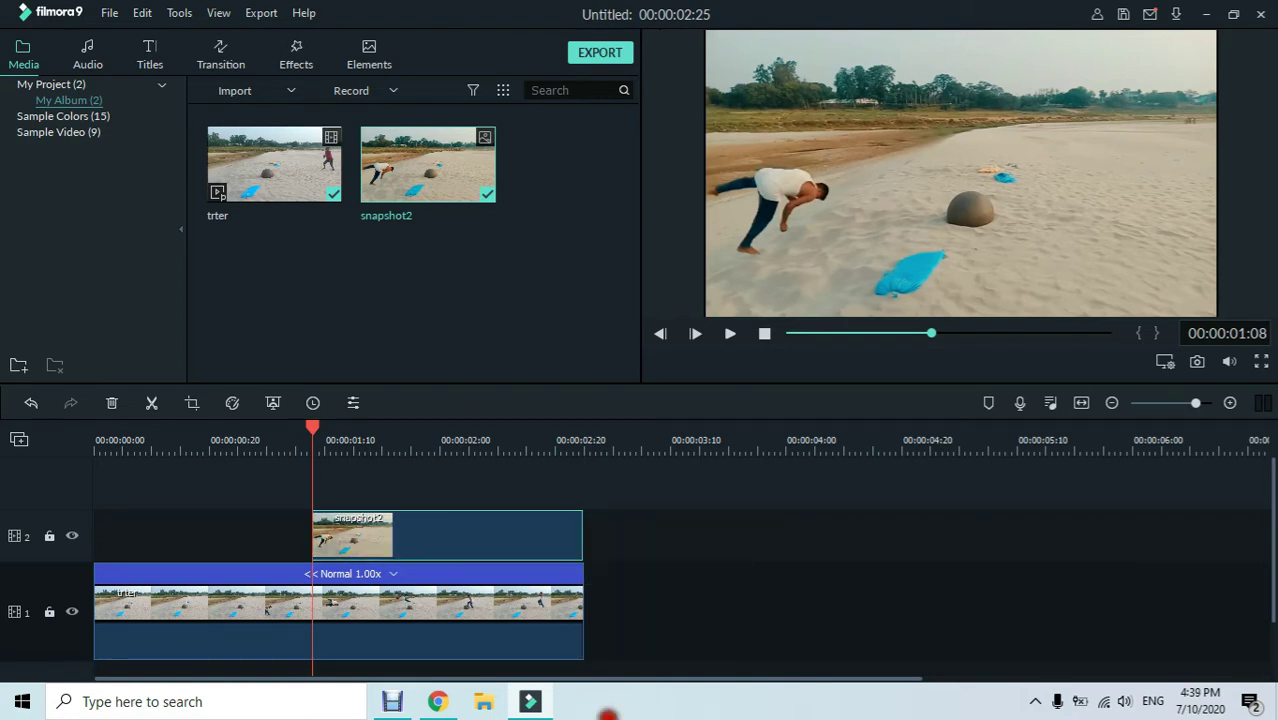
click(633, 545)
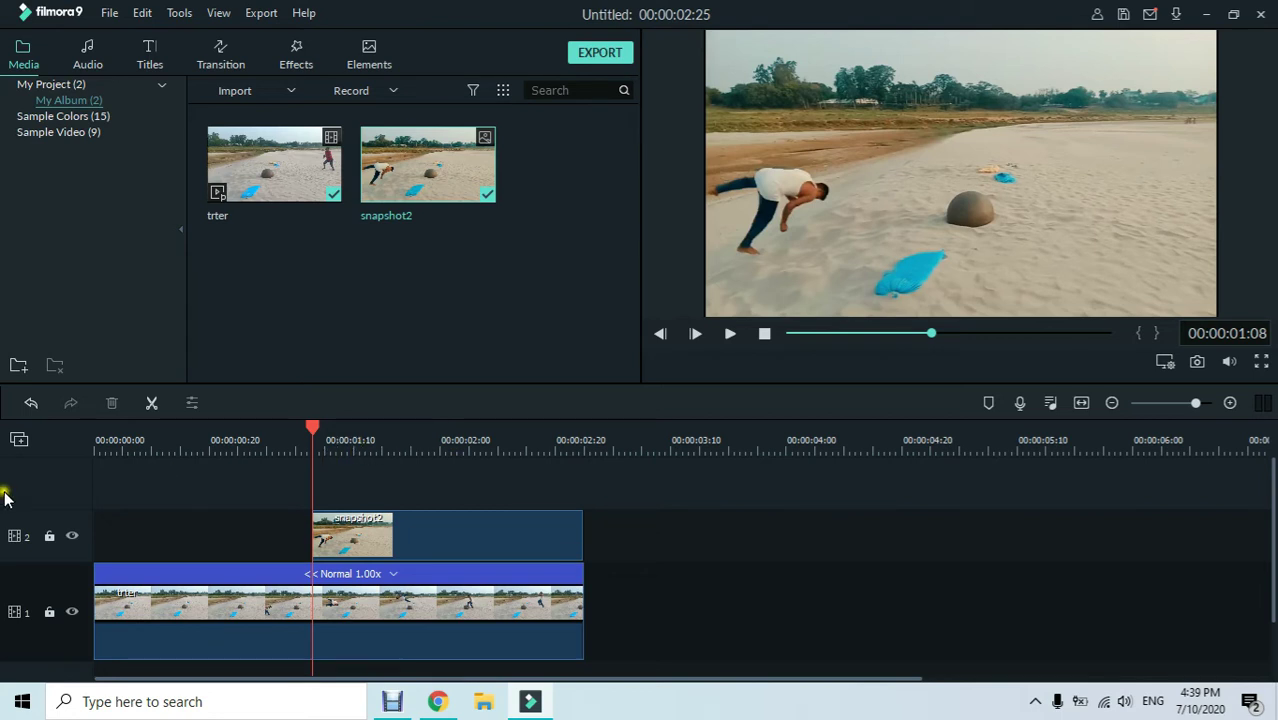
Hide track 2 and capture a snapshot of the mid-air frame at 00:00:01:14
click(74, 536)
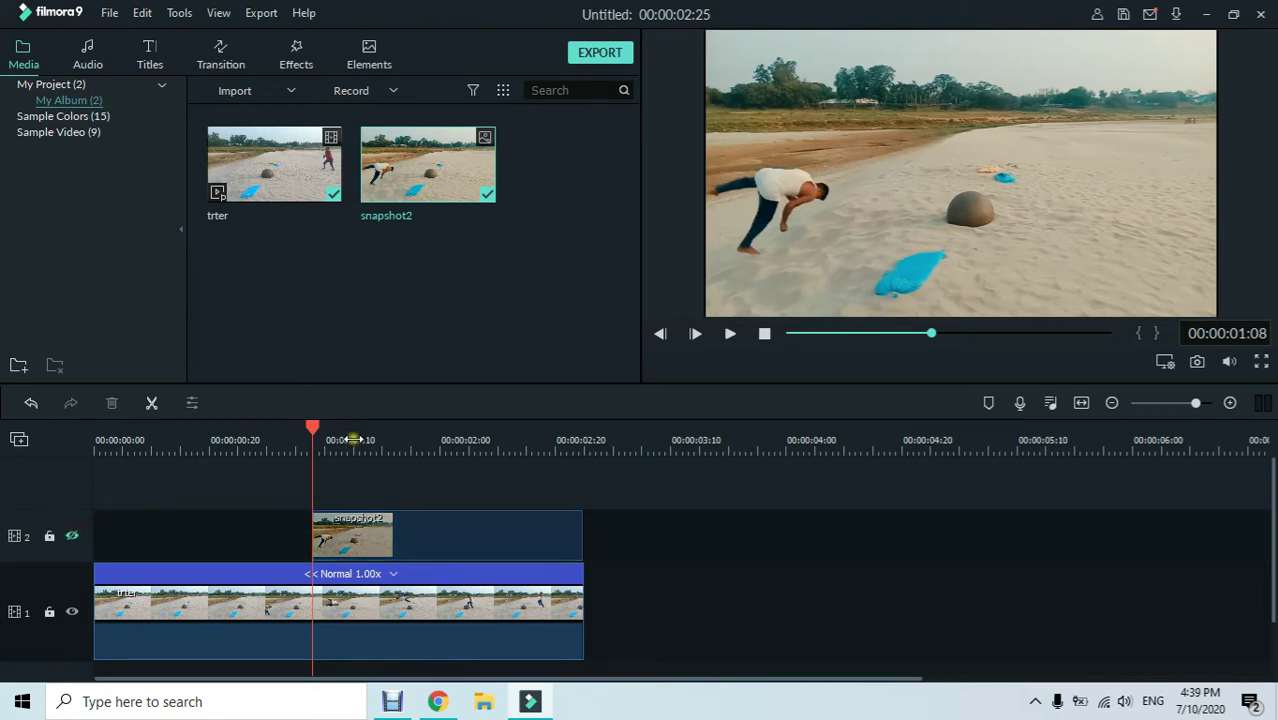
click(349, 440)
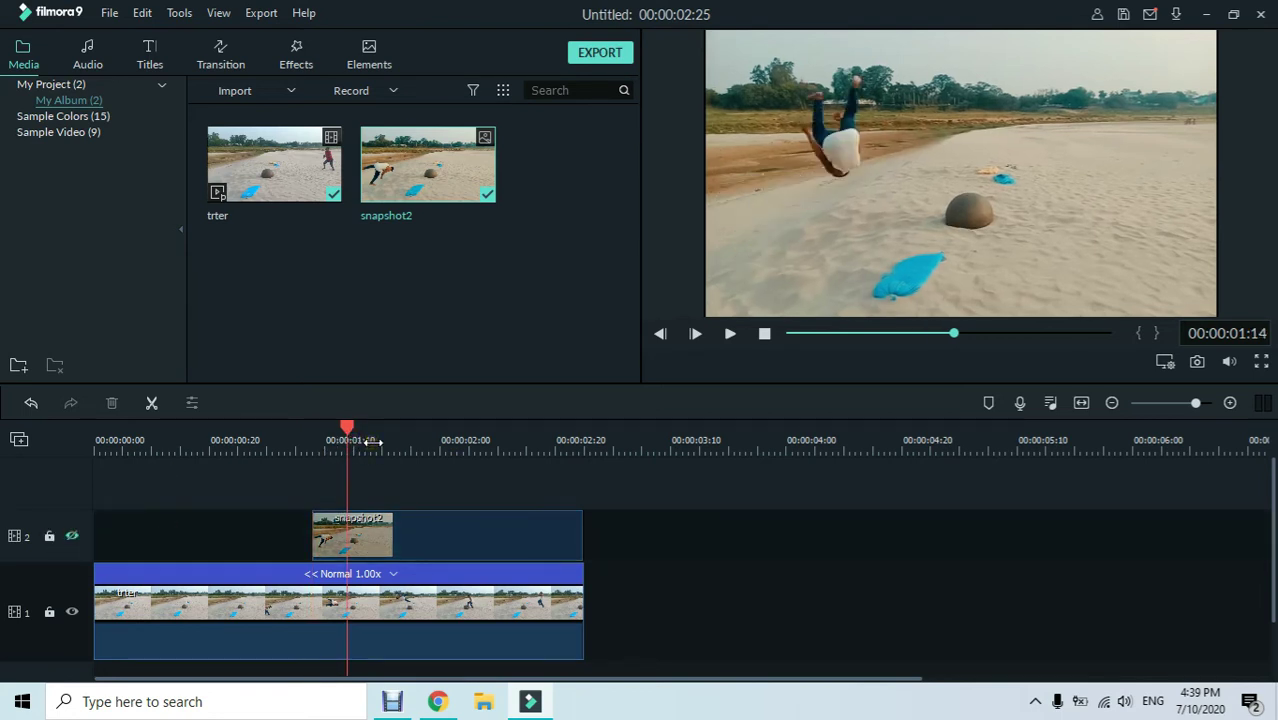
click(1199, 363)
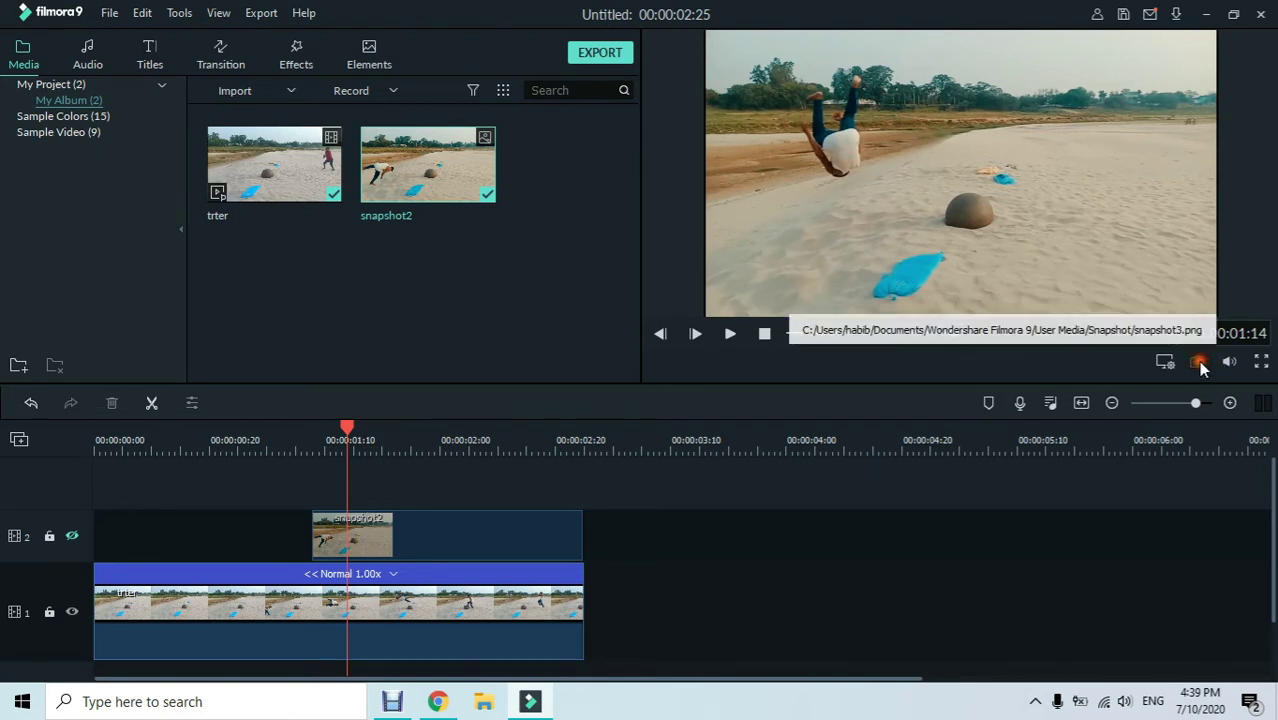
Place snapshot3 on track 3 starting at 00:00:01:14 and trim its end to match the end of the video clip
drag(334, 324, 346, 495)
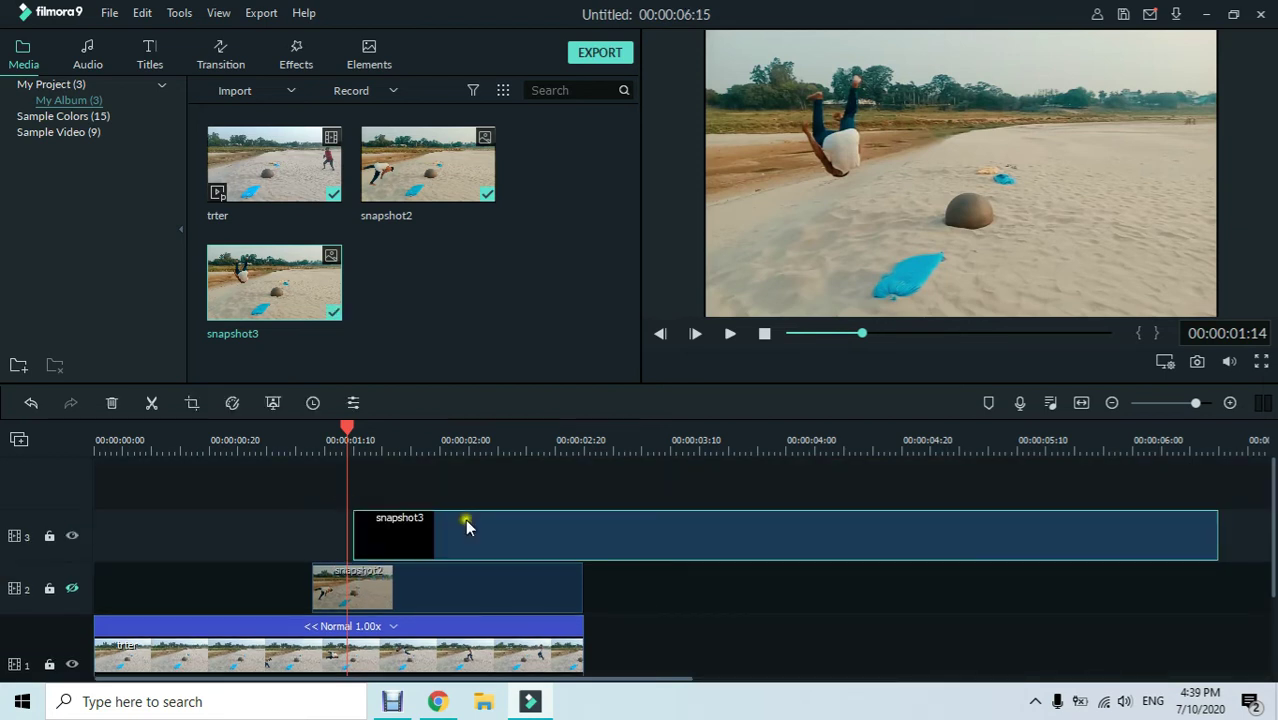
mouse_move(382, 540)
mouse_down()
mouse_move(362, 540)
mouse_move(378, 544)
mouse_move(374, 533)
mouse_up()
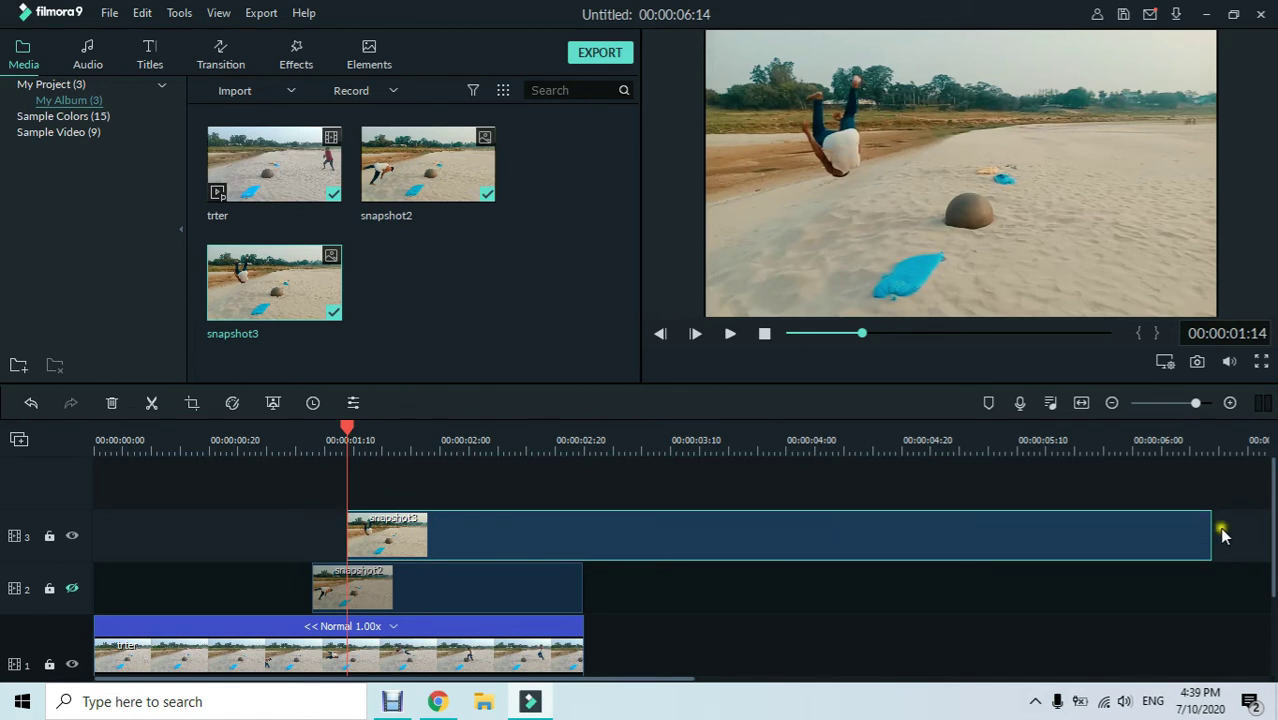
drag(1210, 529, 582, 551)
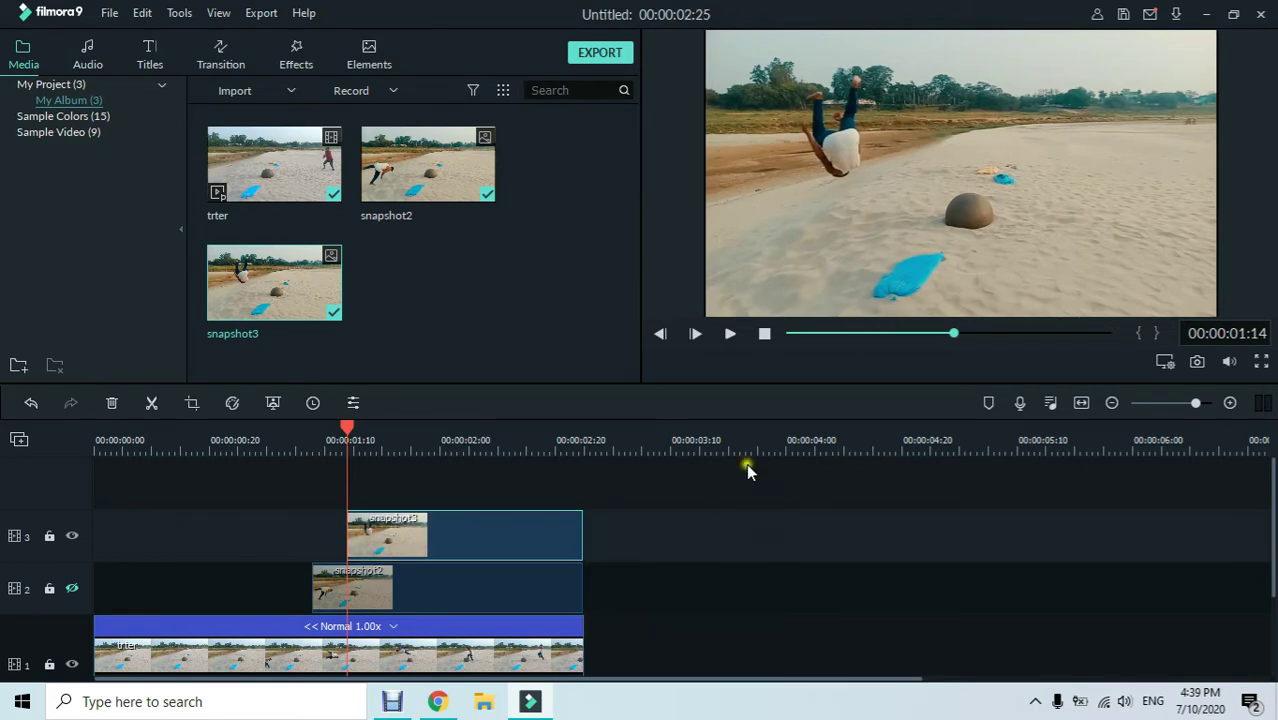
Capture the frame at 00:00:01:22 and place that snapshot on track 4 from the same time, trimmed to the video clip's end
click(396, 443)
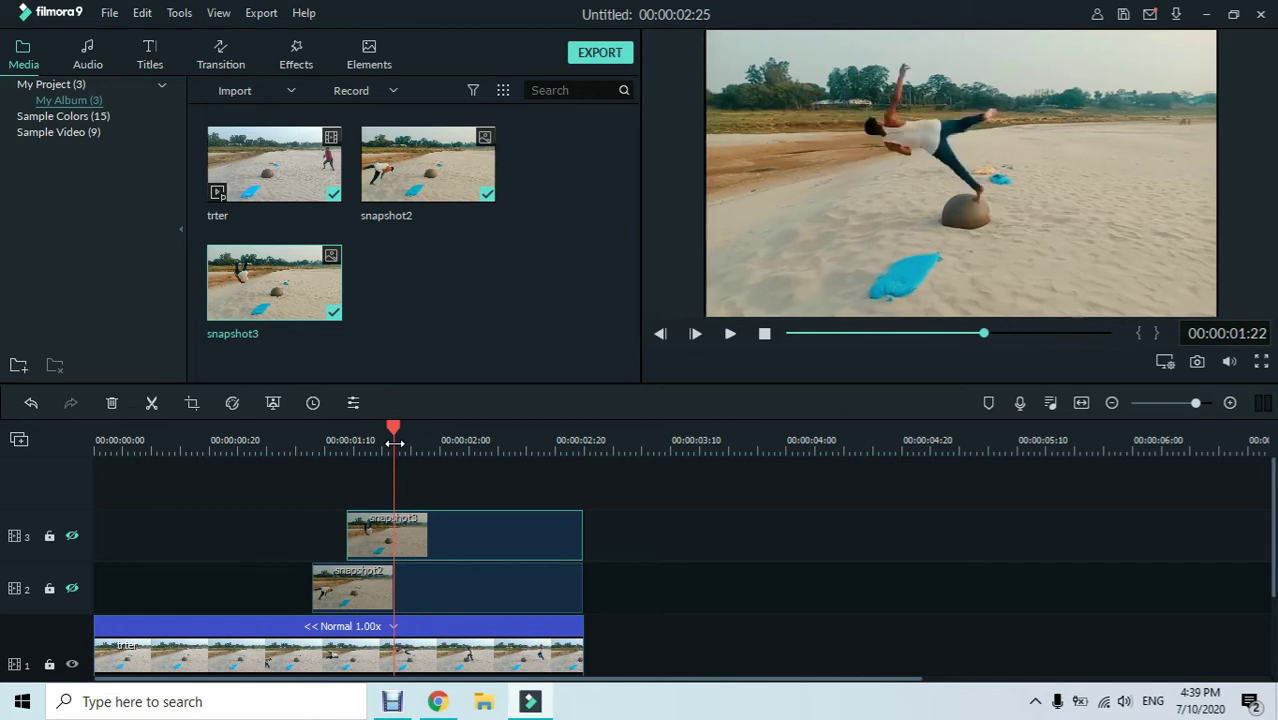
click(1199, 372)
drag(436, 300, 392, 493)
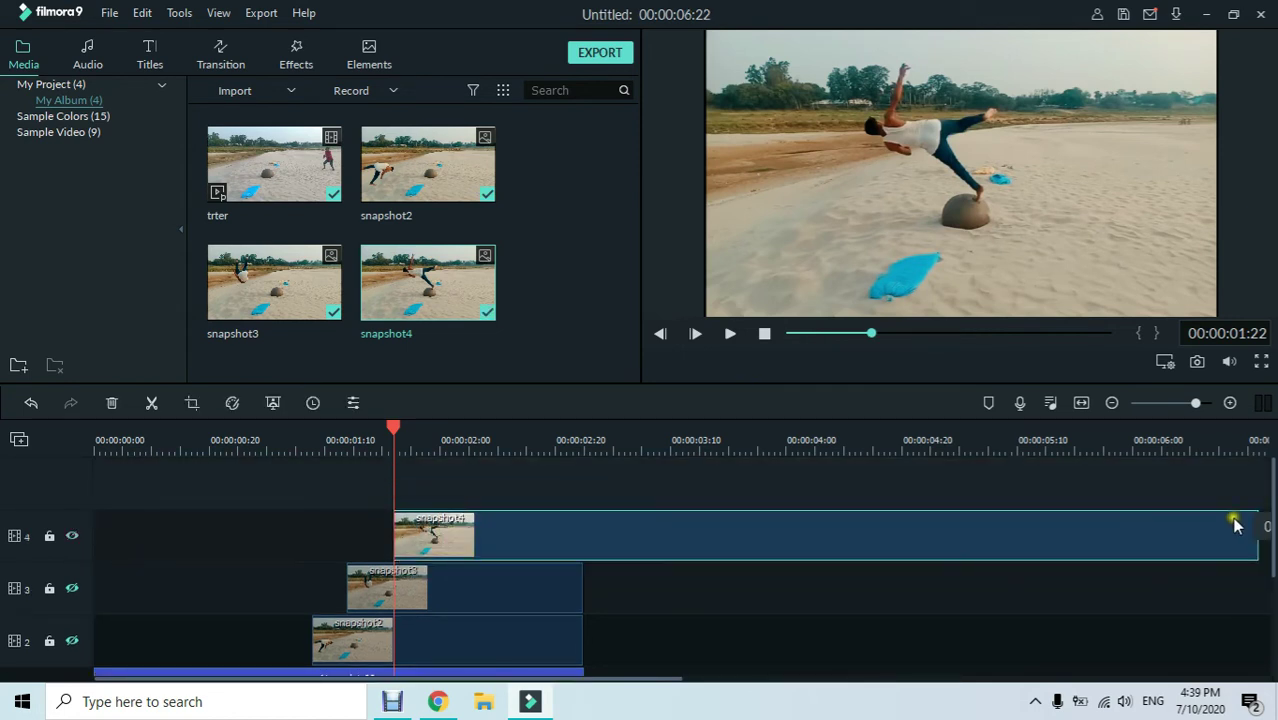
drag(1256, 520, 583, 551)
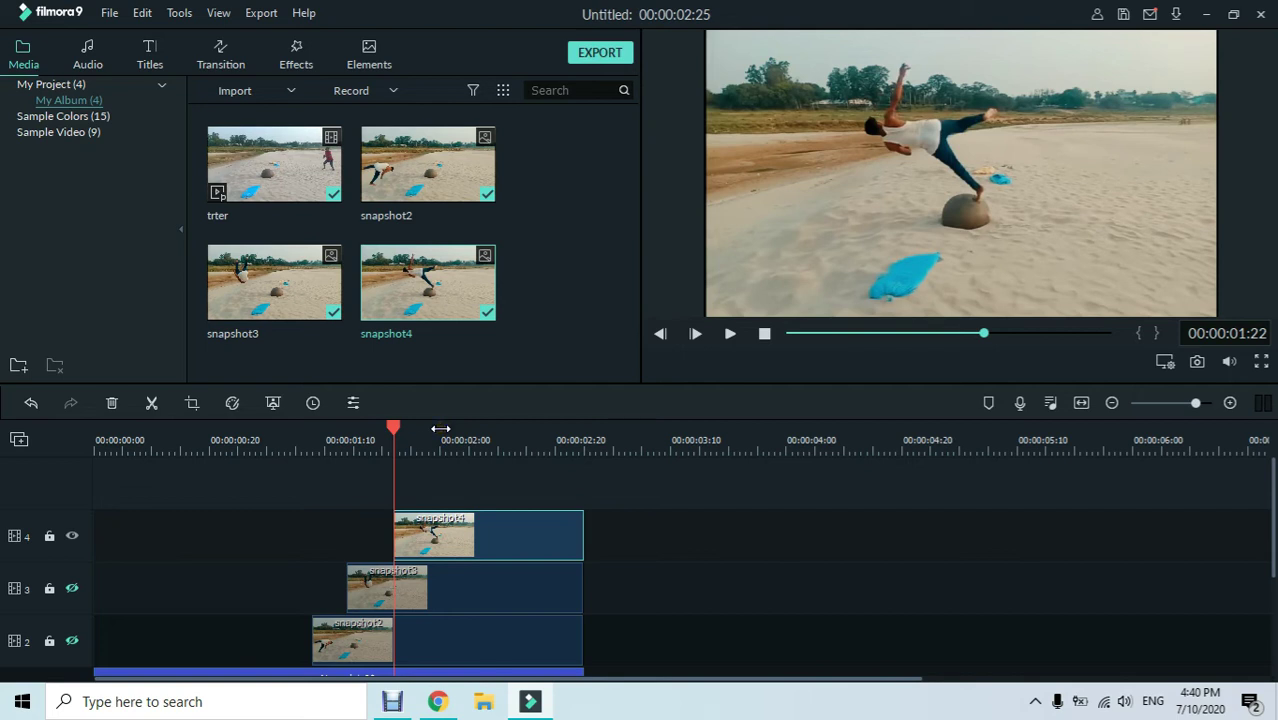
Hide track 4 and capture a snapshot of the landing pose at 00:00:02:05
click(71, 536)
click(435, 440)
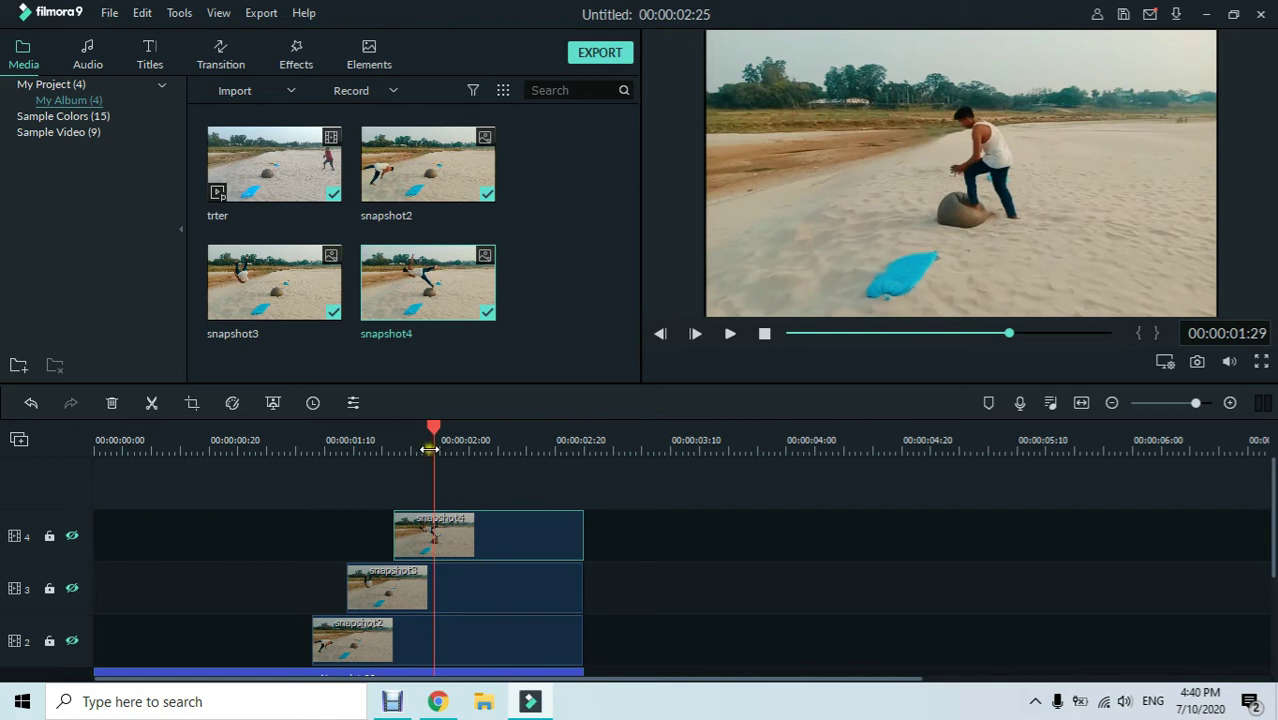
click(428, 441)
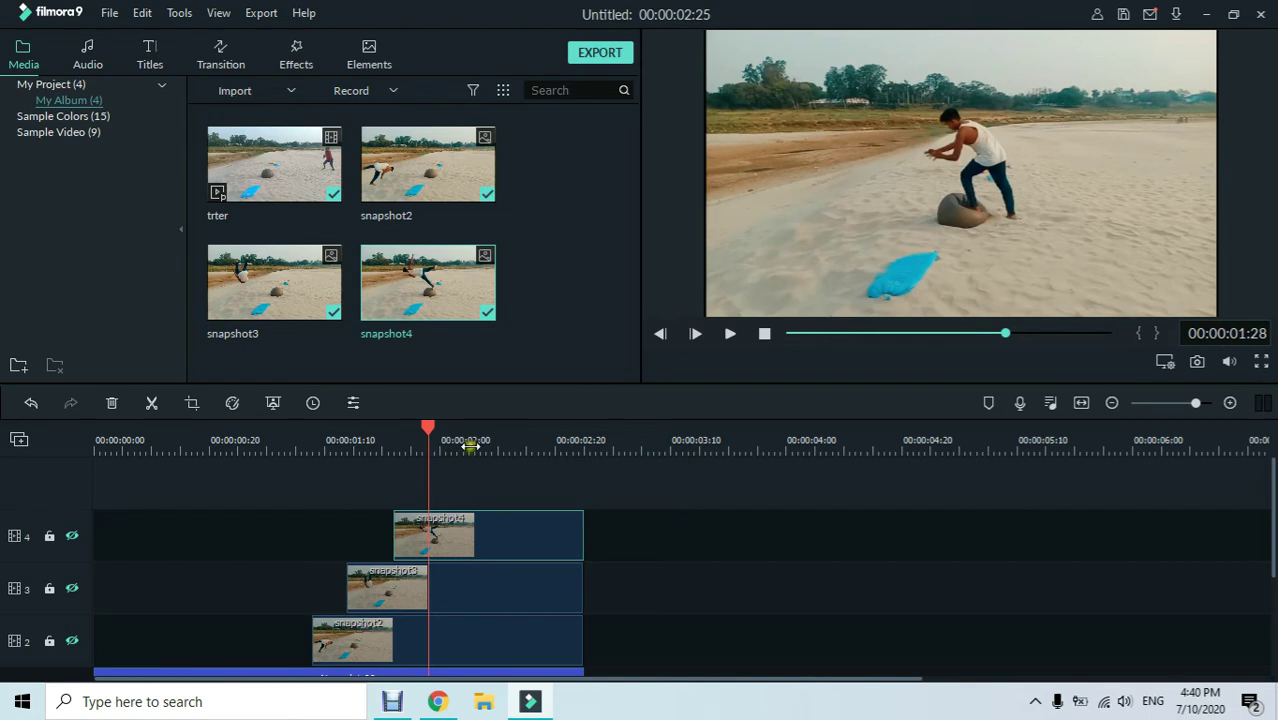
click(469, 442)
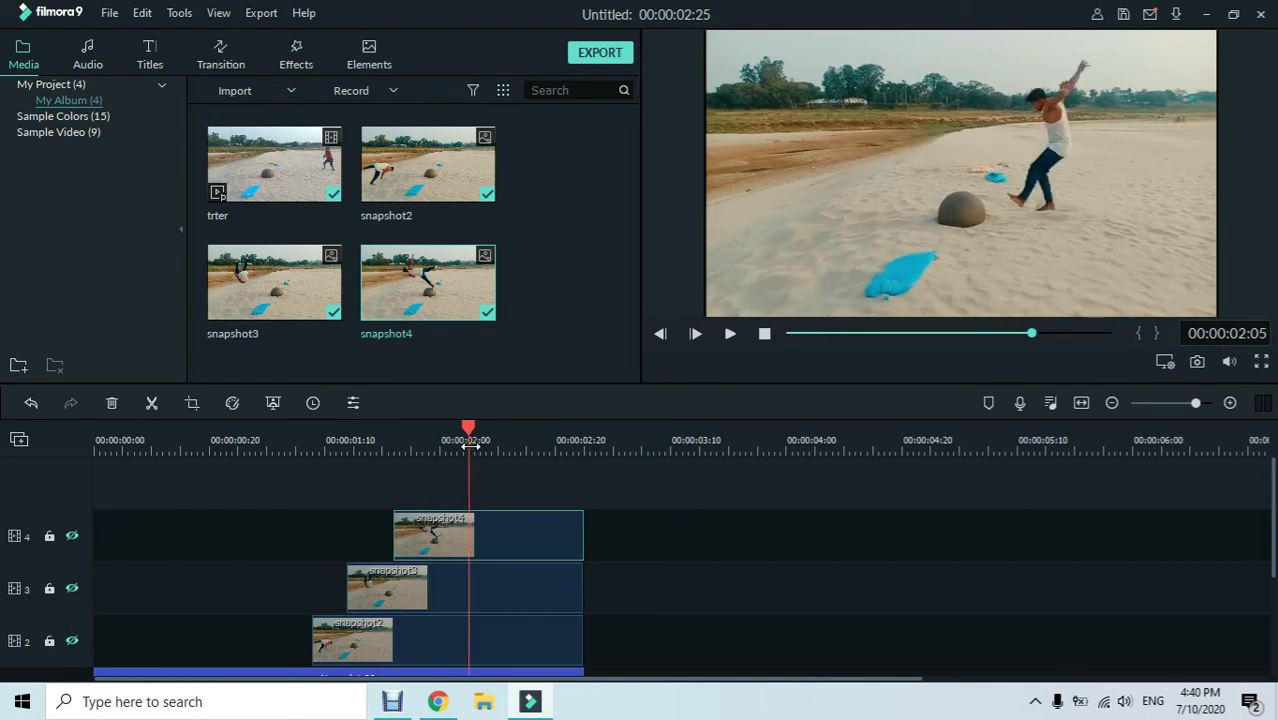
click(1109, 474)
click(1199, 364)
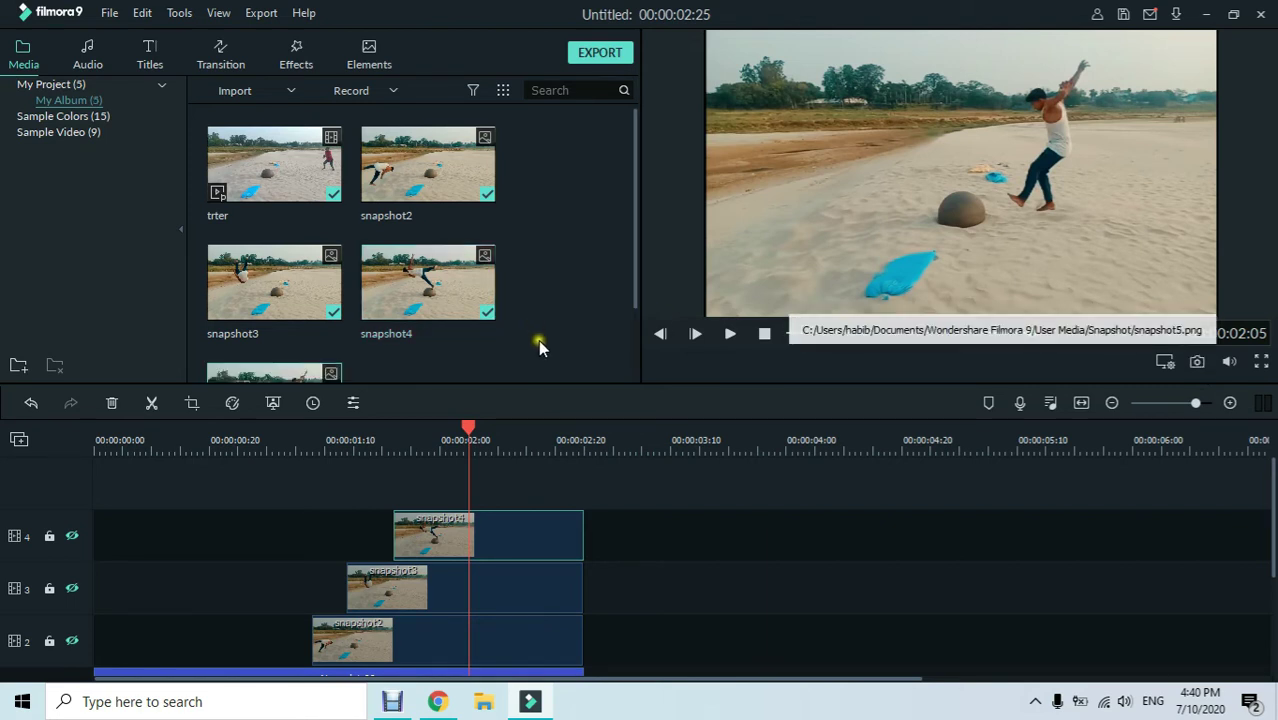
Place snapshot5 on track 5 starting at 00:00:02:05 and trim its end to match the end of the video clip
scroll(534, 338, down, 2)
mouse_move(314, 320)
drag(314, 320, 471, 477)
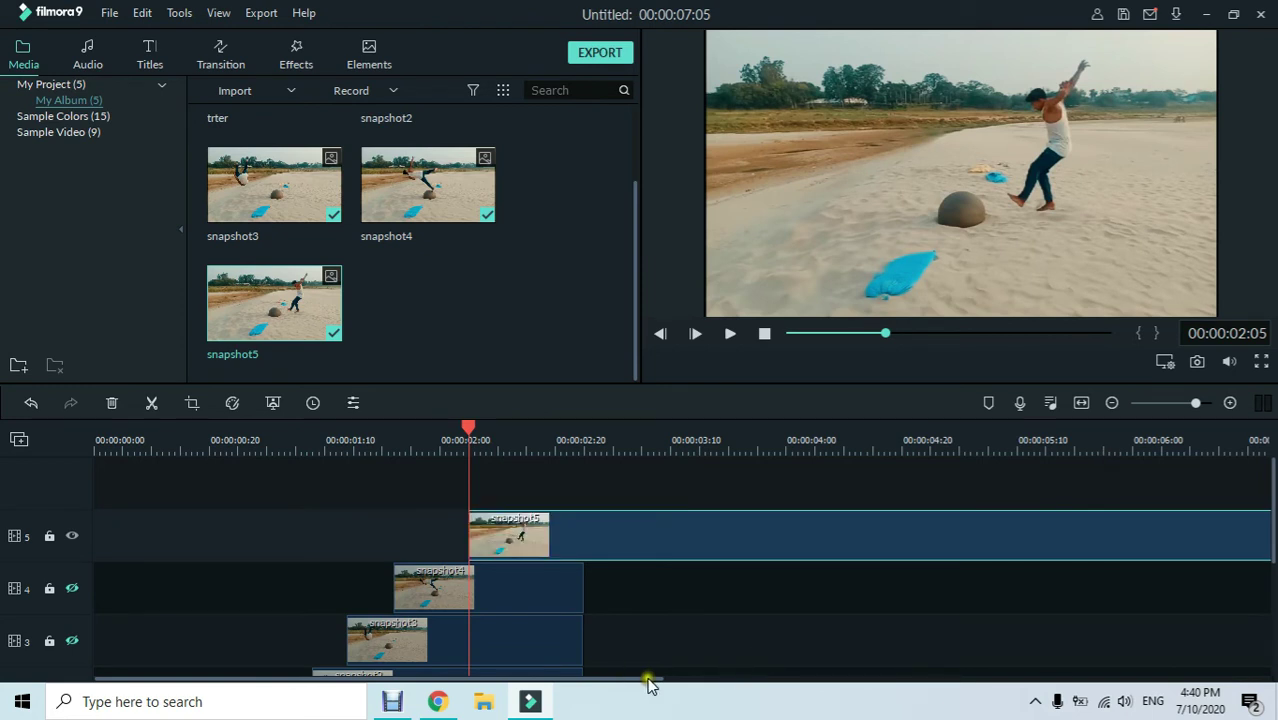
drag(650, 679, 686, 680)
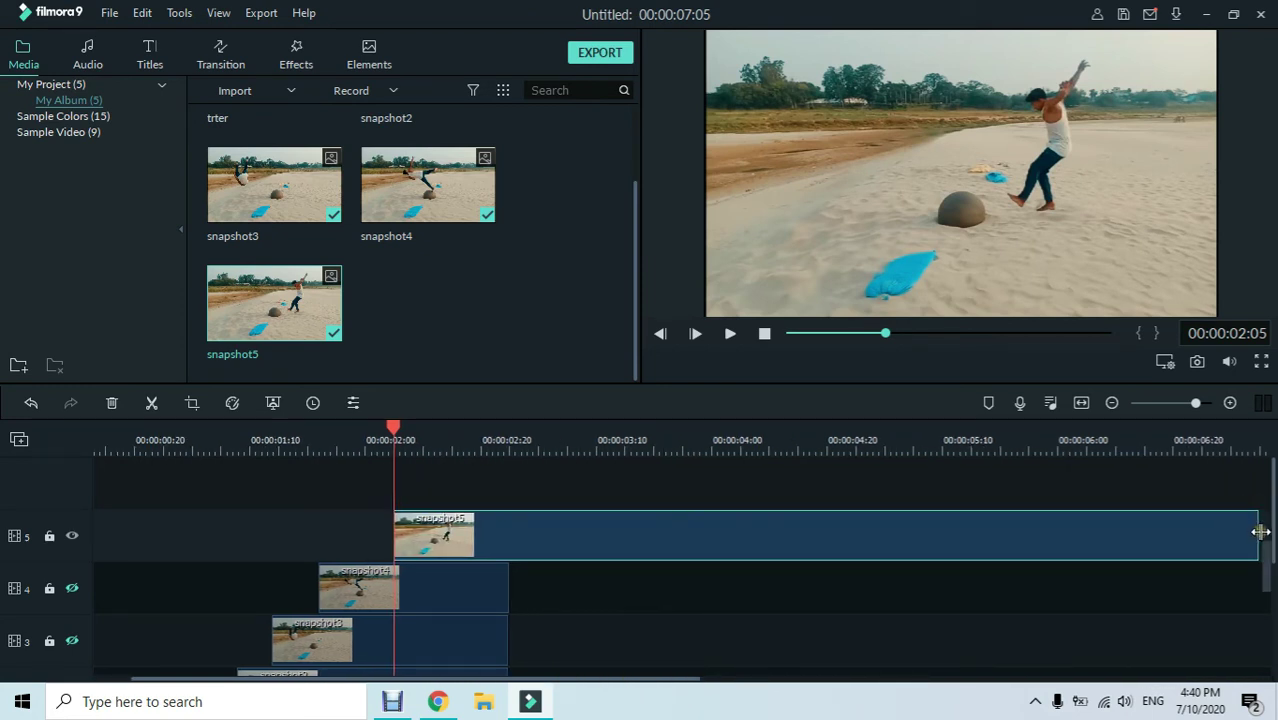
drag(1257, 533, 509, 550)
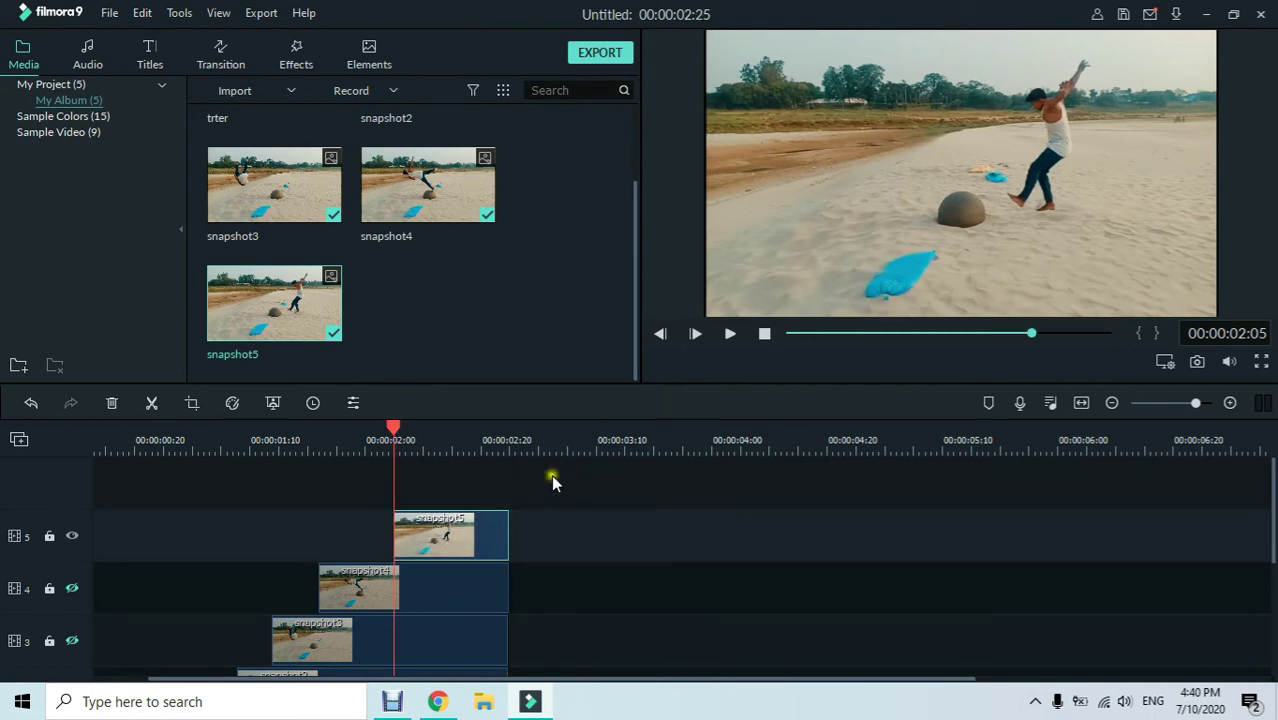
Set the compositing blending mode of snapshot2 on track 2 to Darken
scroll(548, 514, down, 4)
scroll(559, 571, up, 1)
click(613, 605)
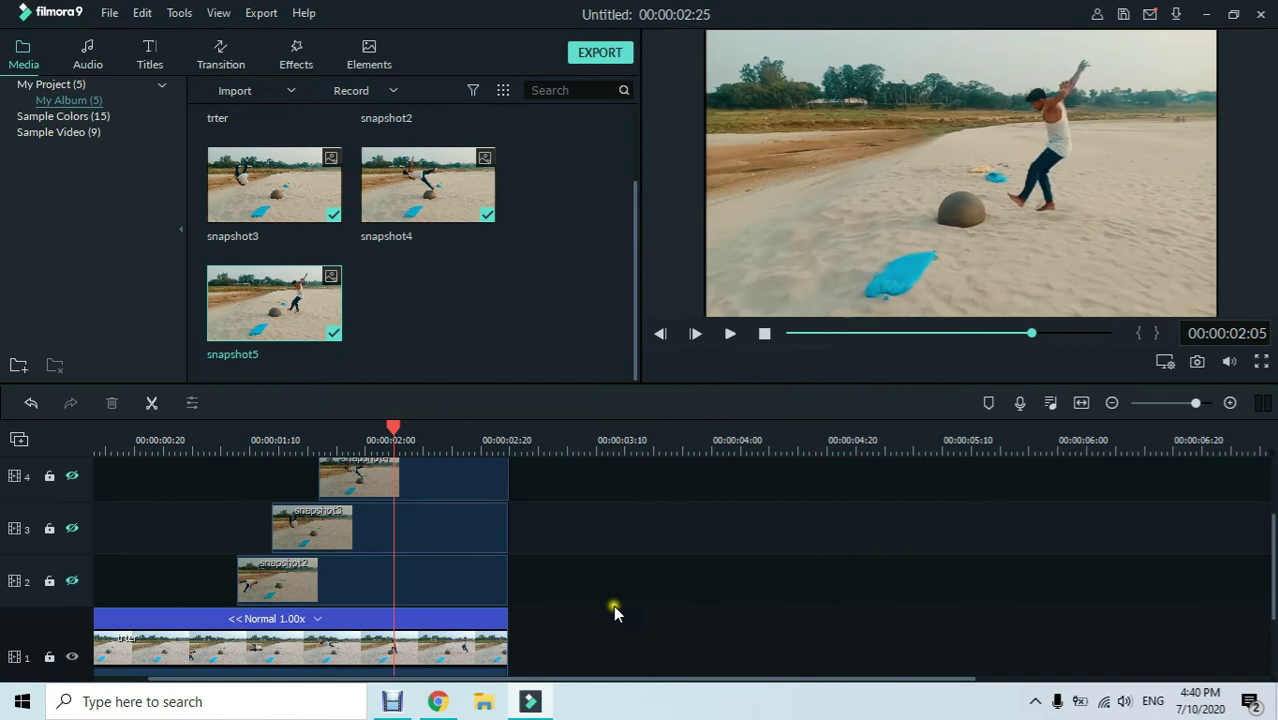
click(441, 589)
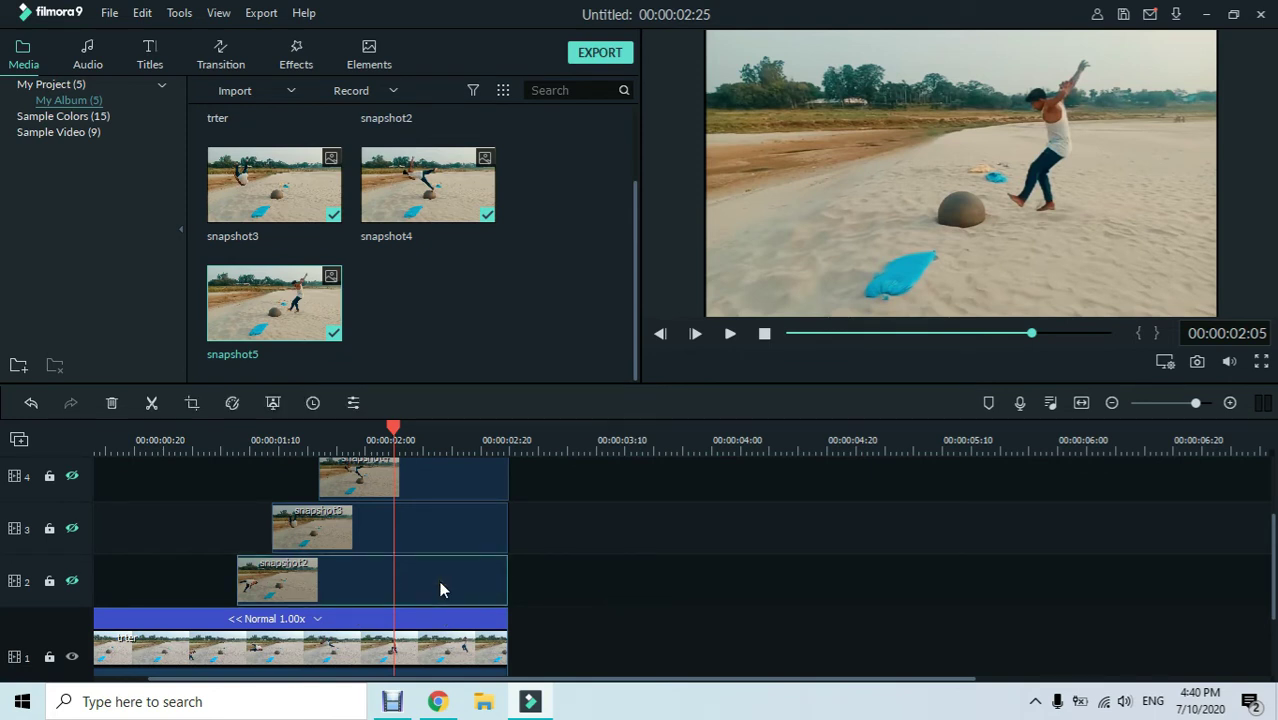
double_click(441, 589)
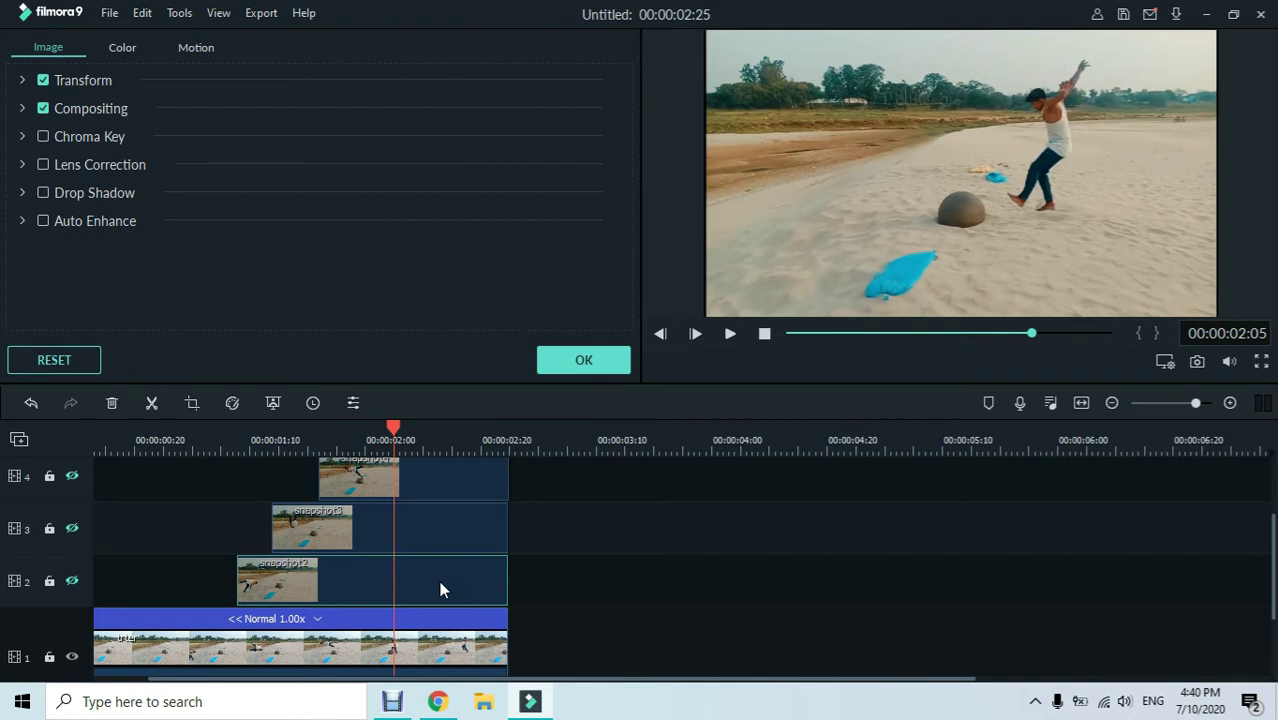
click(23, 108)
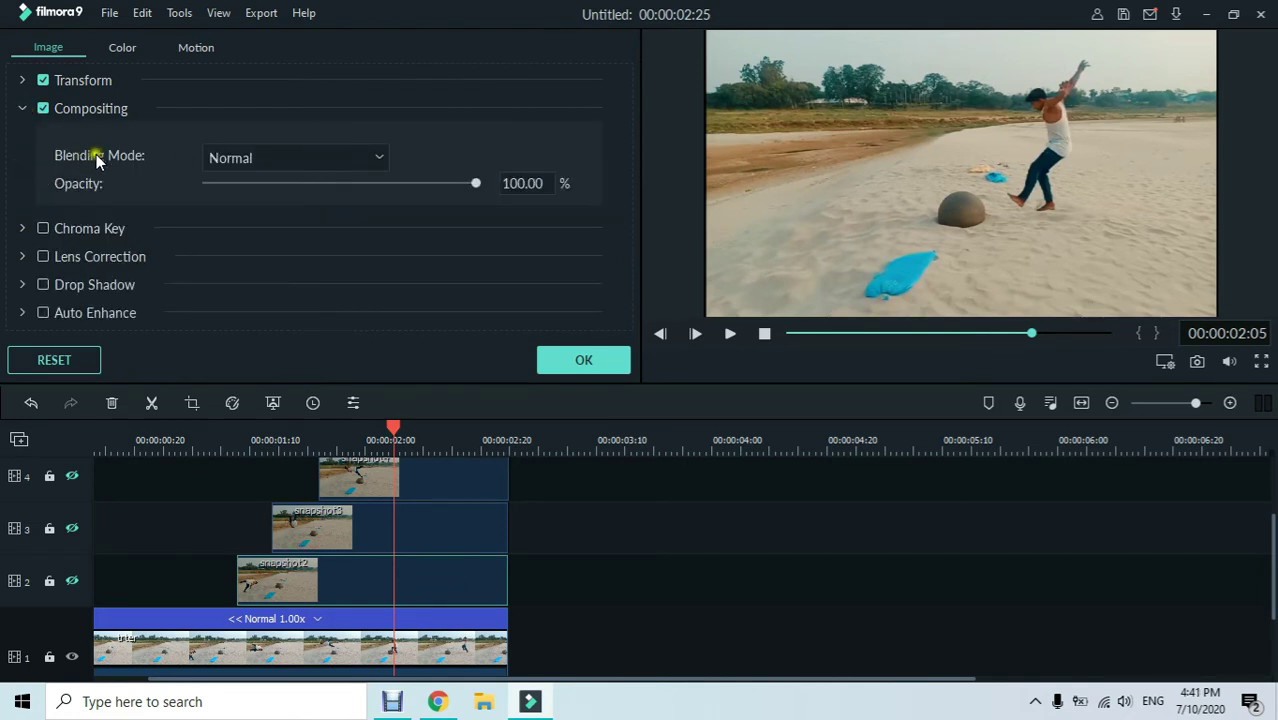
click(270, 158)
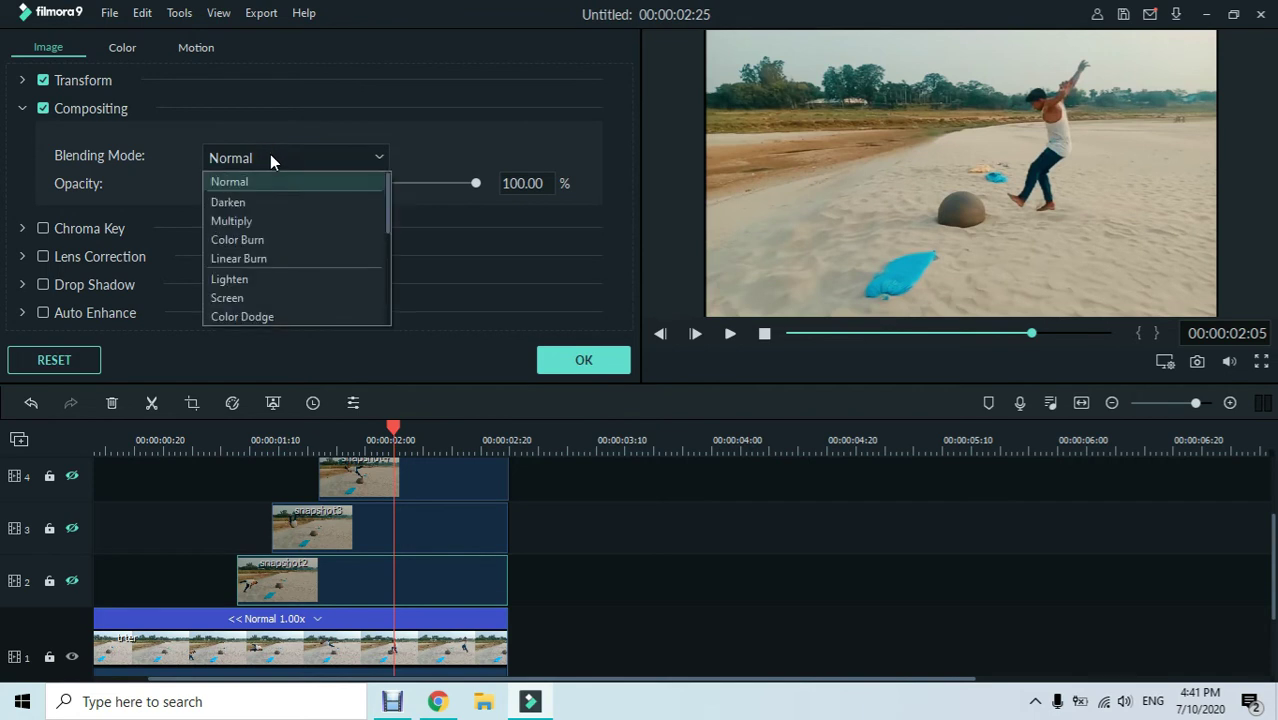
click(247, 205)
click(610, 361)
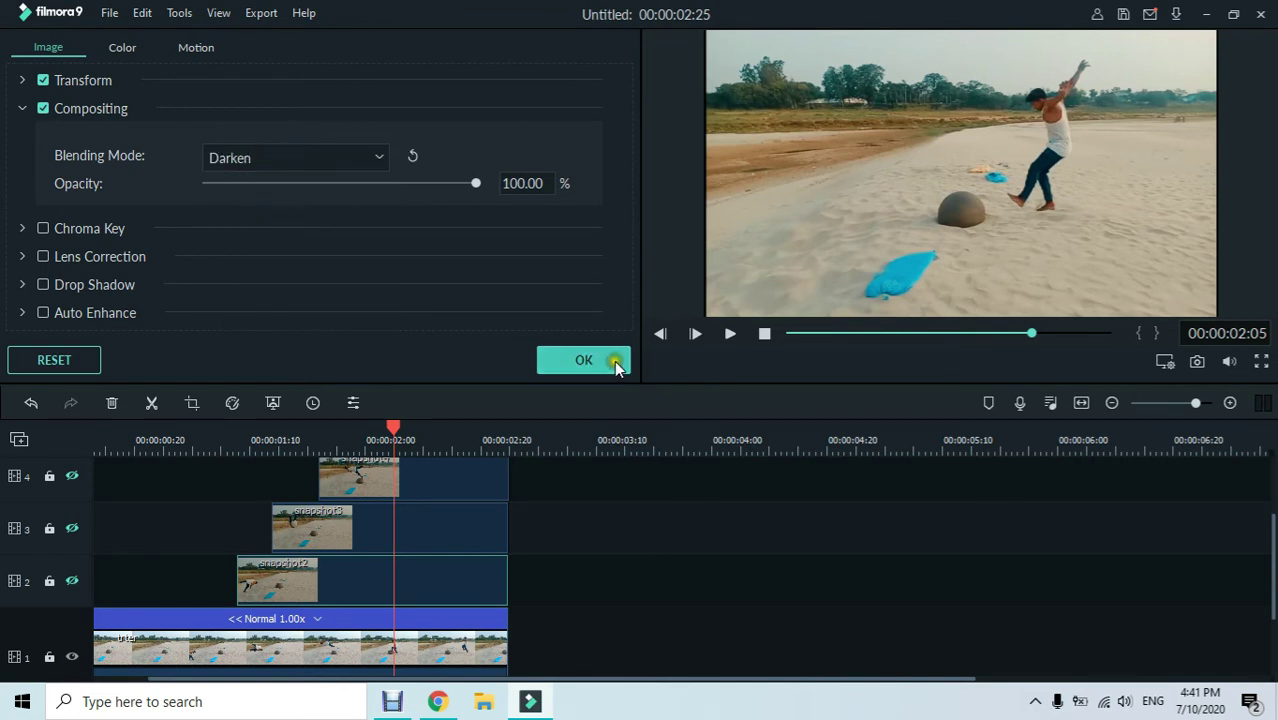
Set the blending mode of snapshot3 on track 3 to Darken
double_click(426, 523)
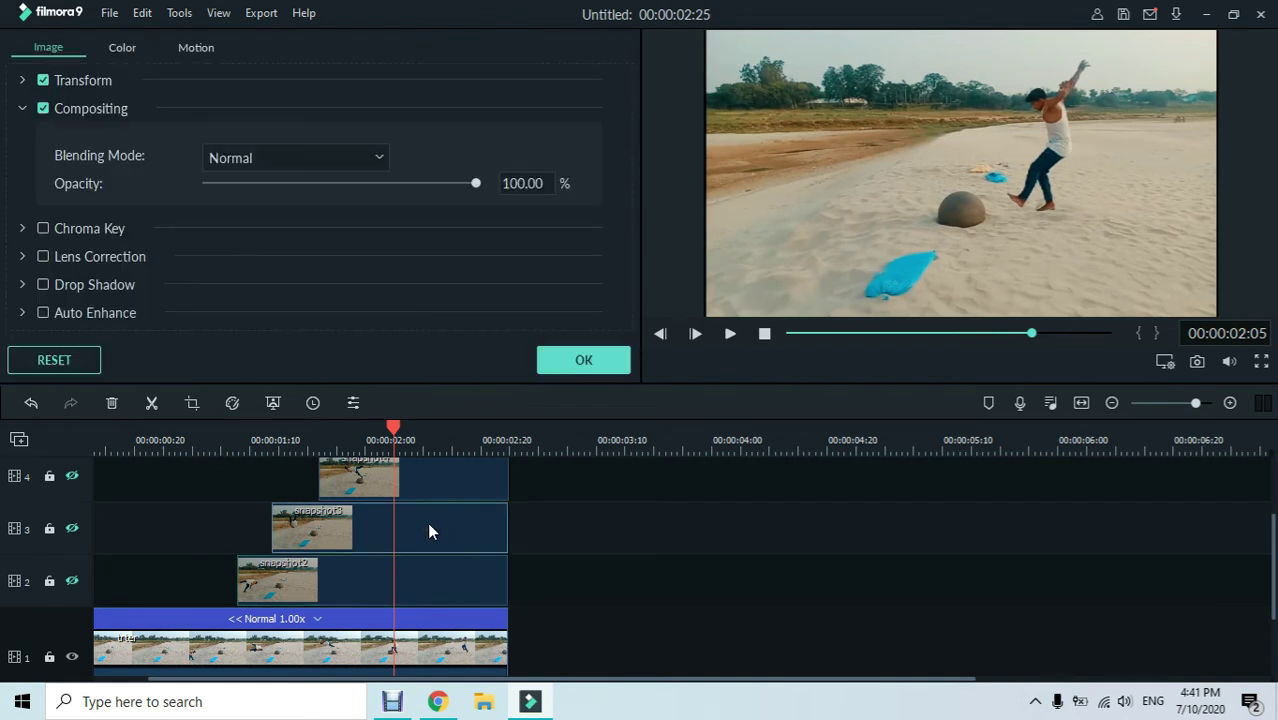
click(257, 158)
click(251, 200)
click(590, 360)
Set the blending mode of snapshot4 on track 4 to Darken
scroll(461, 551, up, 1)
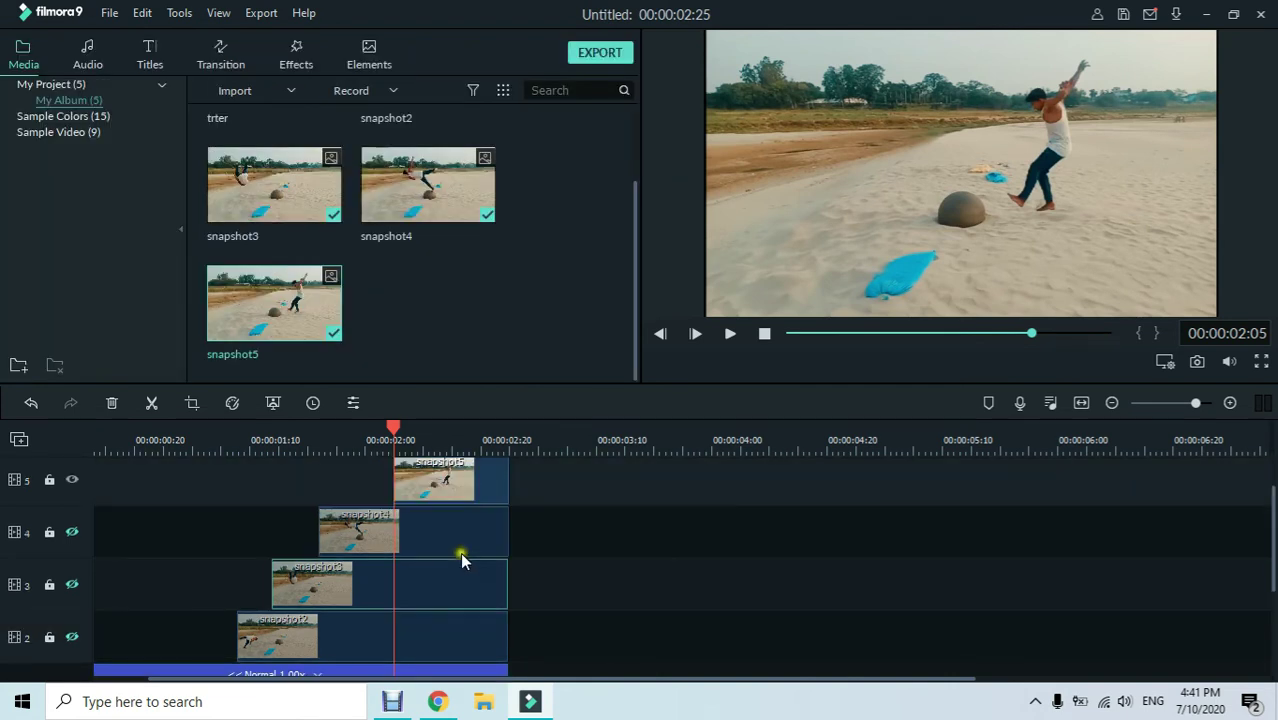
double_click(460, 552)
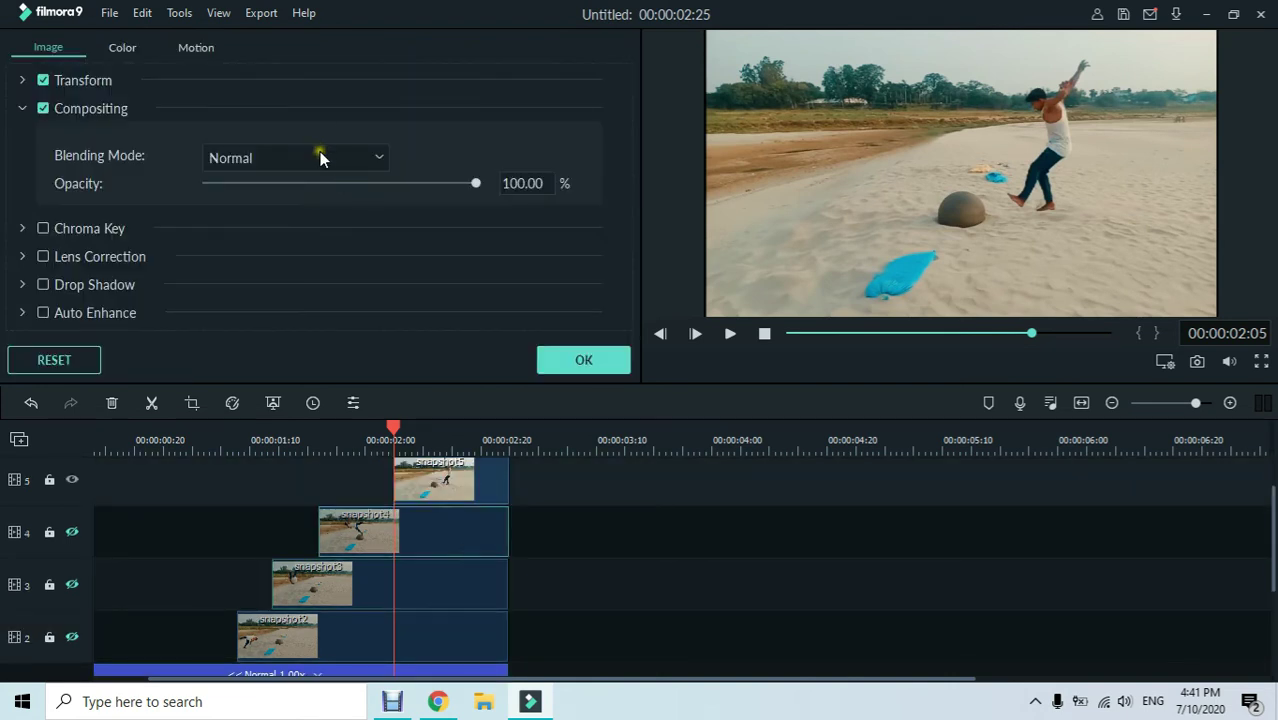
click(320, 157)
click(283, 206)
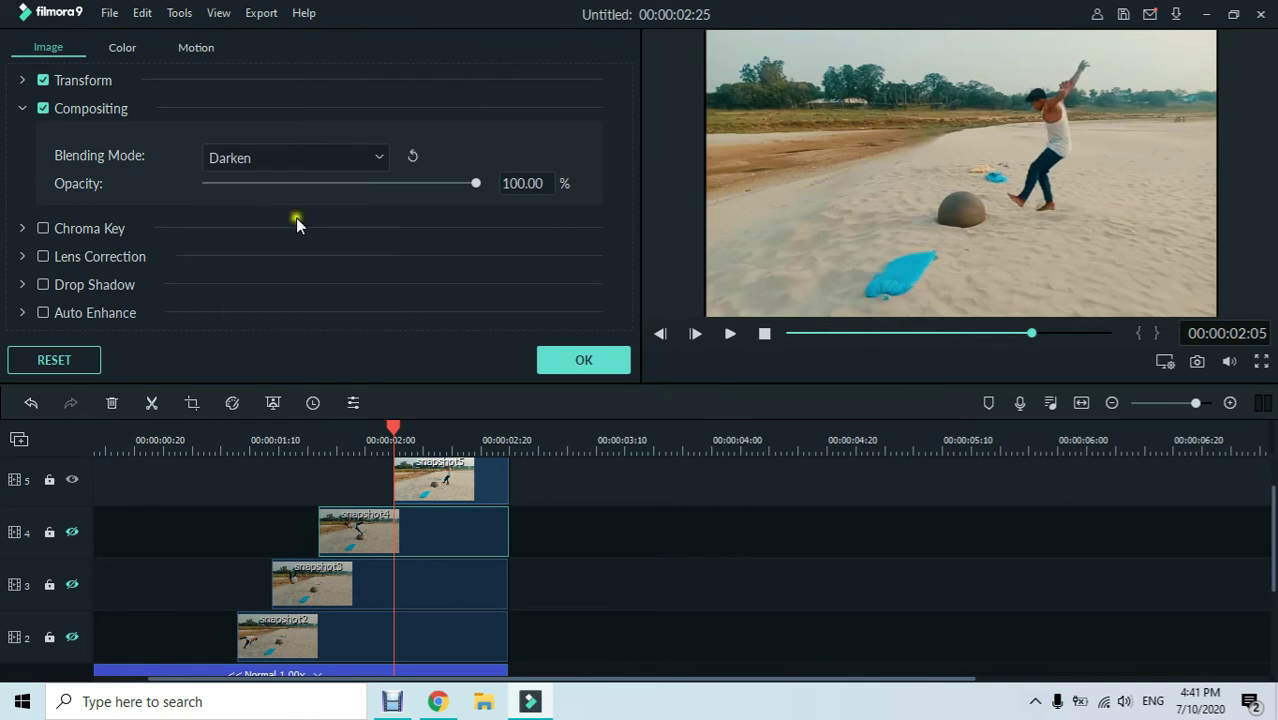
click(584, 362)
Set the blending mode of snapshot5 on track 5 to Darken
scroll(572, 540, up, 1)
double_click(483, 540)
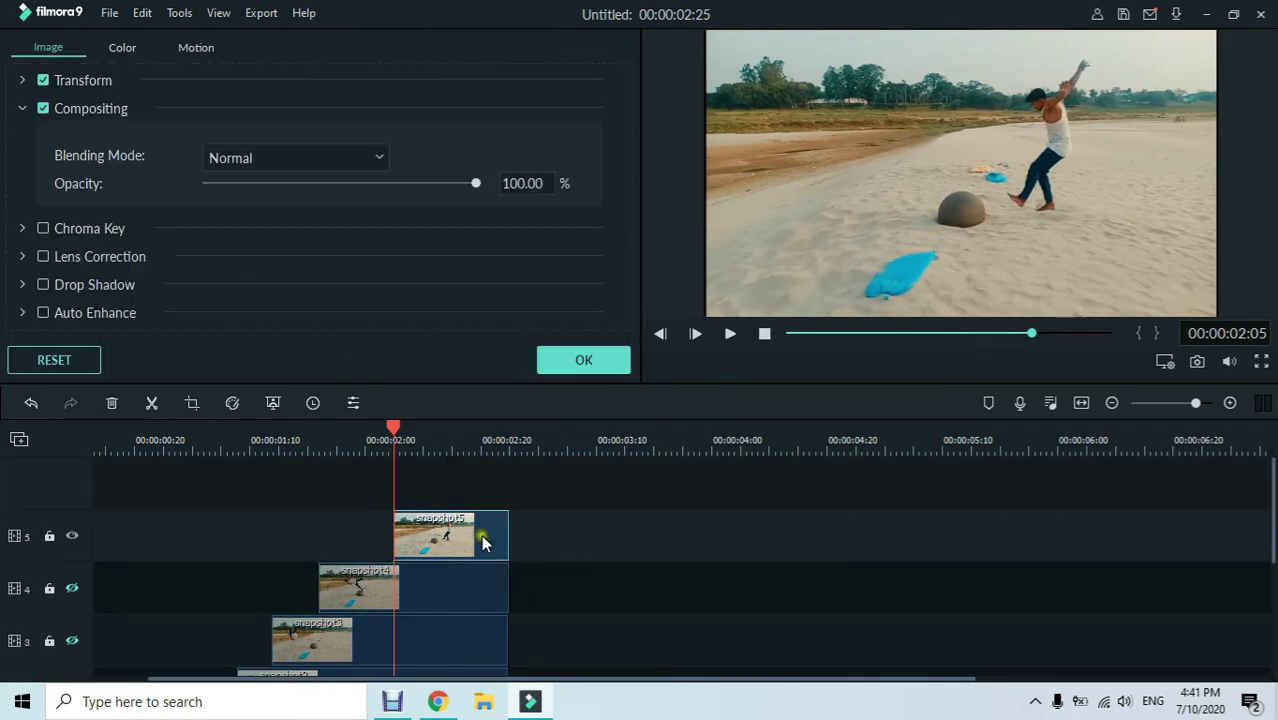
click(277, 157)
click(274, 204)
click(583, 360)
Make tracks 2, 3 and 4 visible again and return the playhead to the start of the timeline
scroll(72, 589, down, 1)
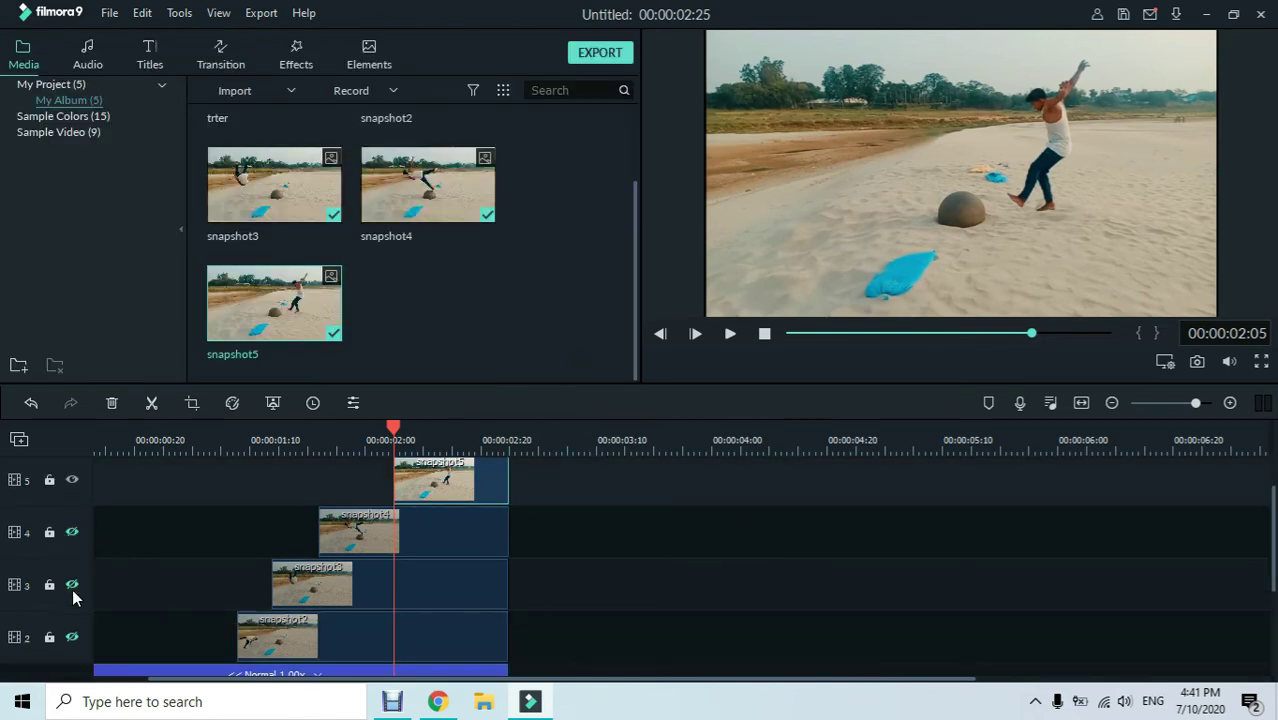
click(72, 532)
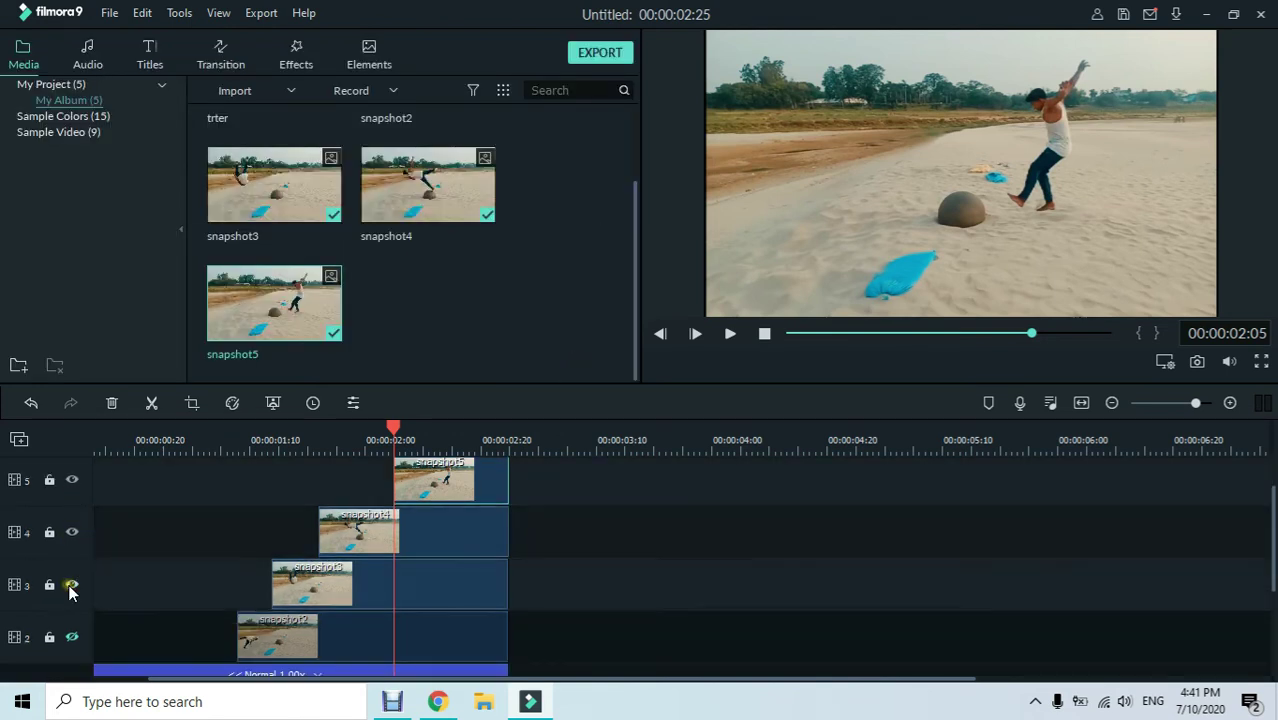
click(72, 637)
scroll(75, 637, down, 2)
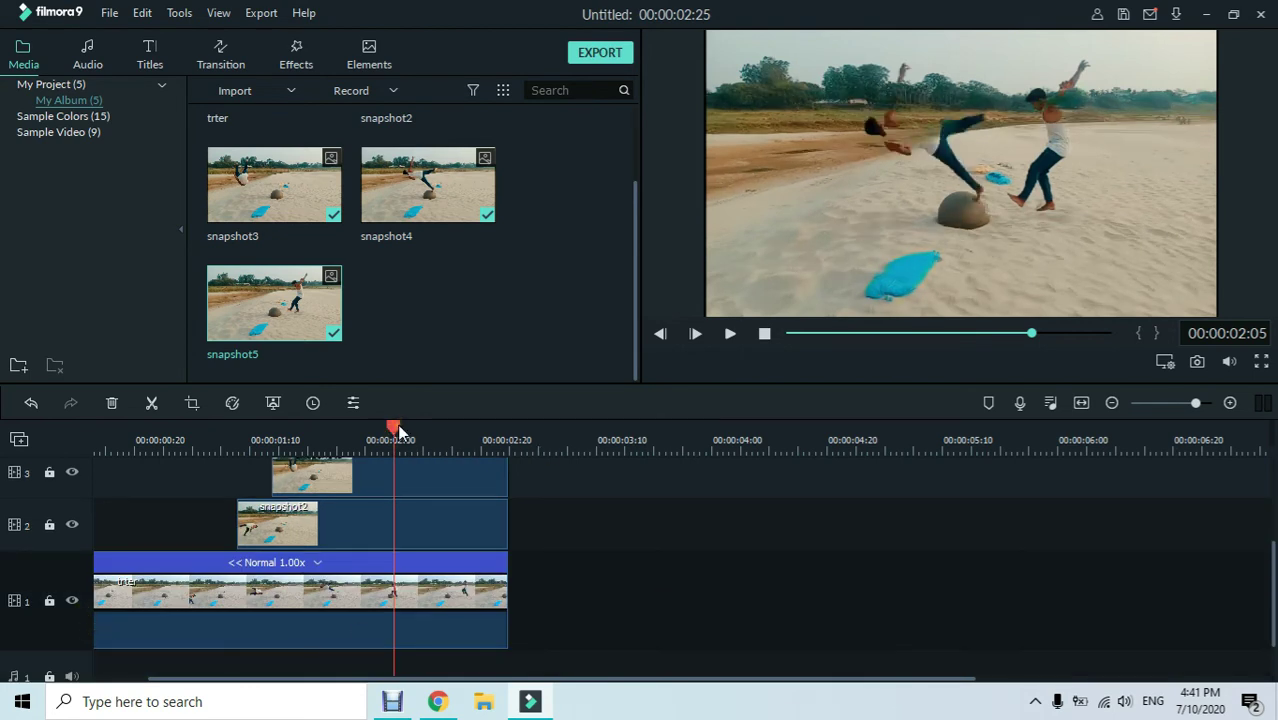
drag(398, 430, 5, 450)
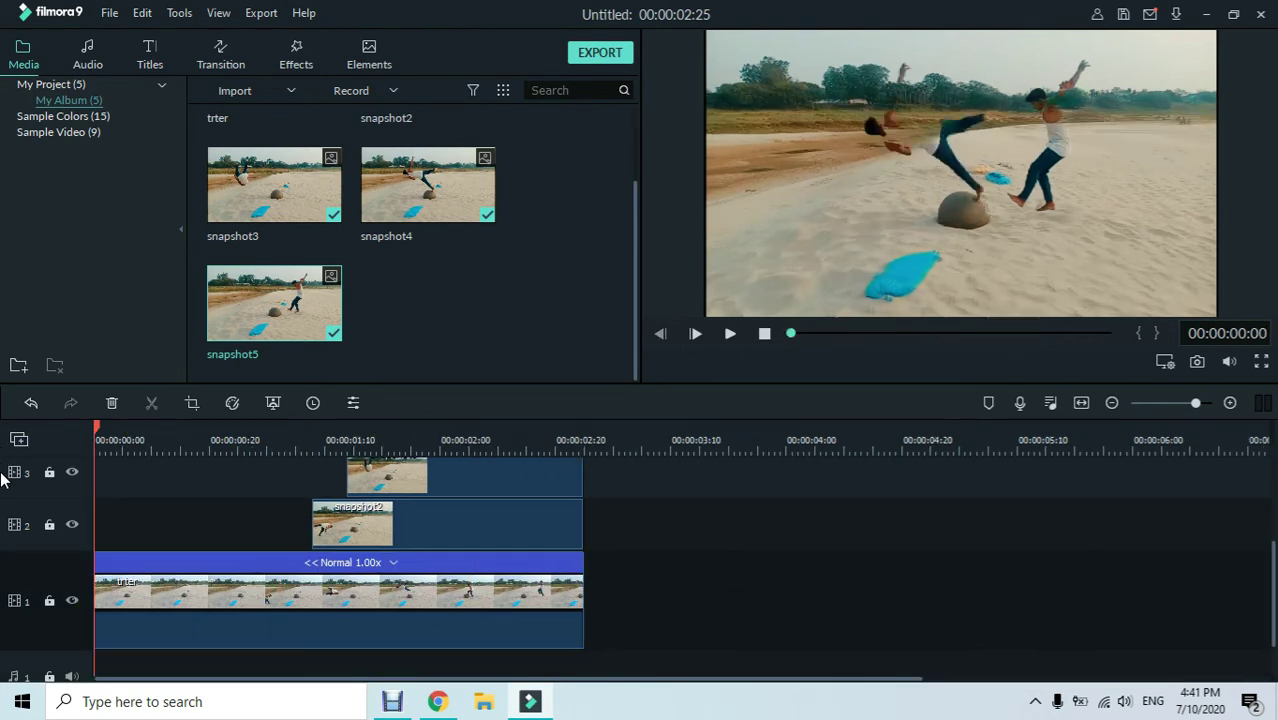
scroll(221, 492, up, 3)
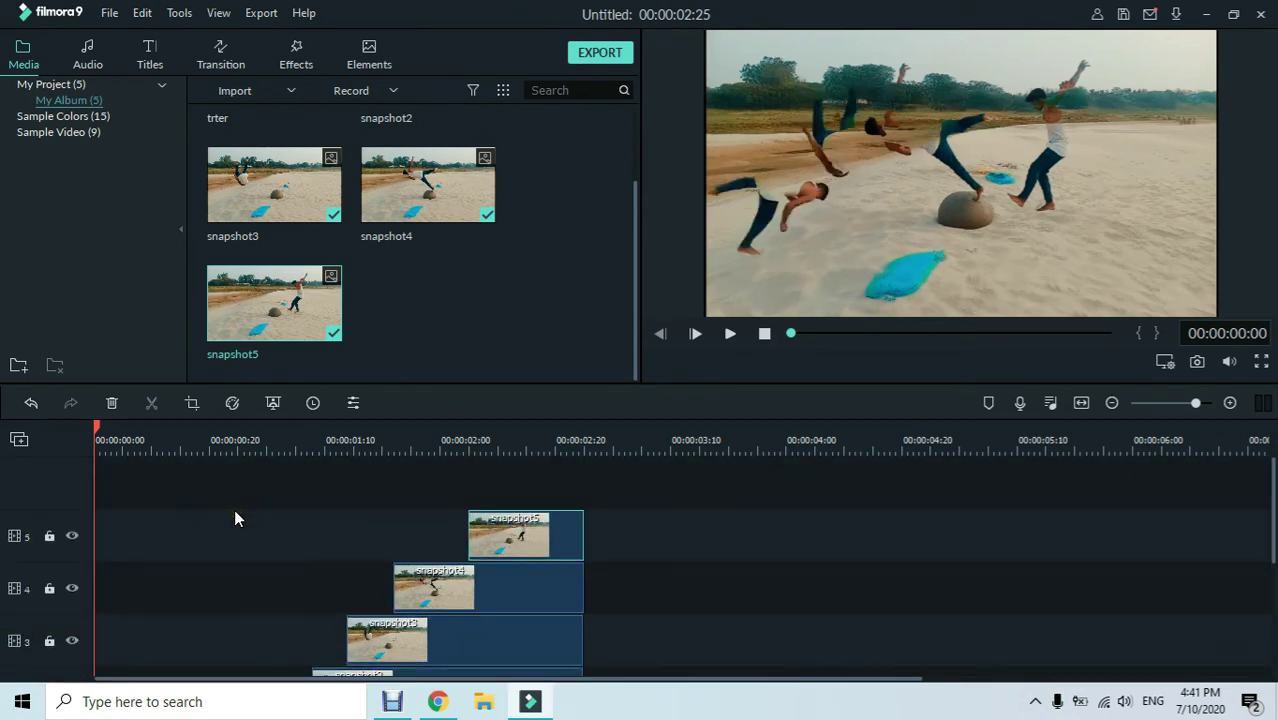
scroll(235, 518, down, 1)
scroll(658, 466, up, 1)
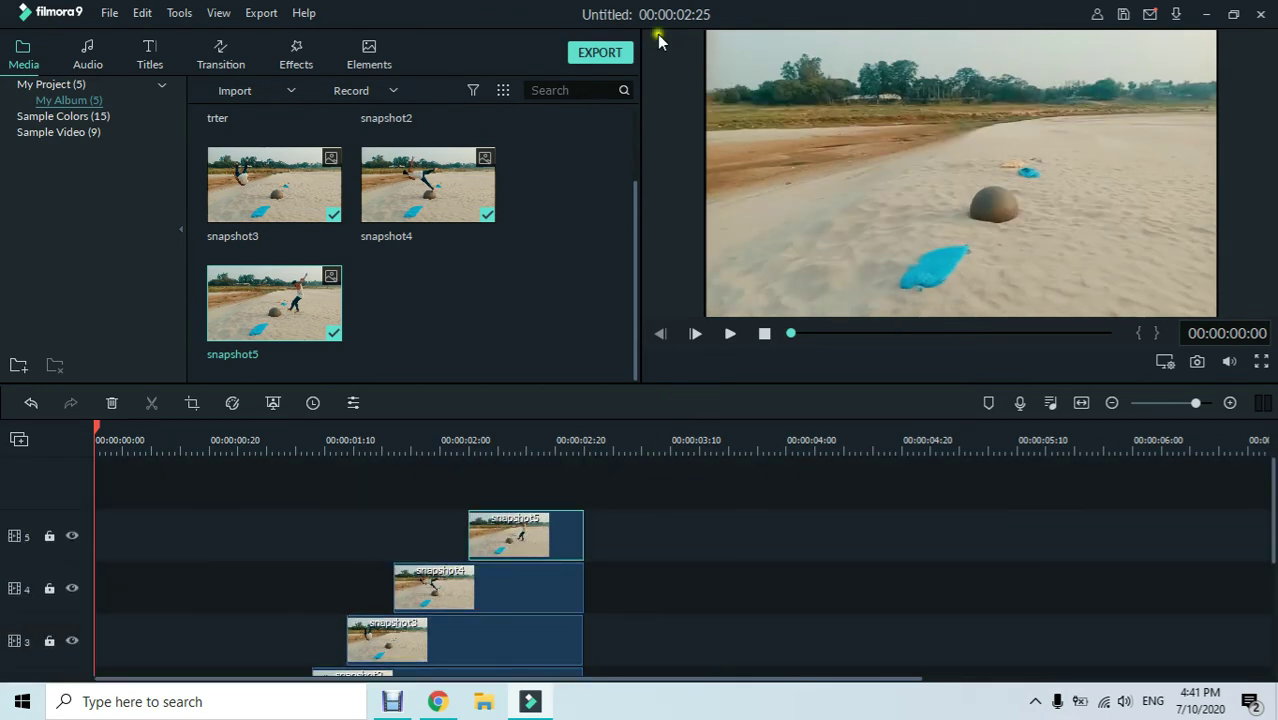
Export the project as an MP4 file named dfsf to D:/ and close the export window once rendering finishes
click(607, 53)
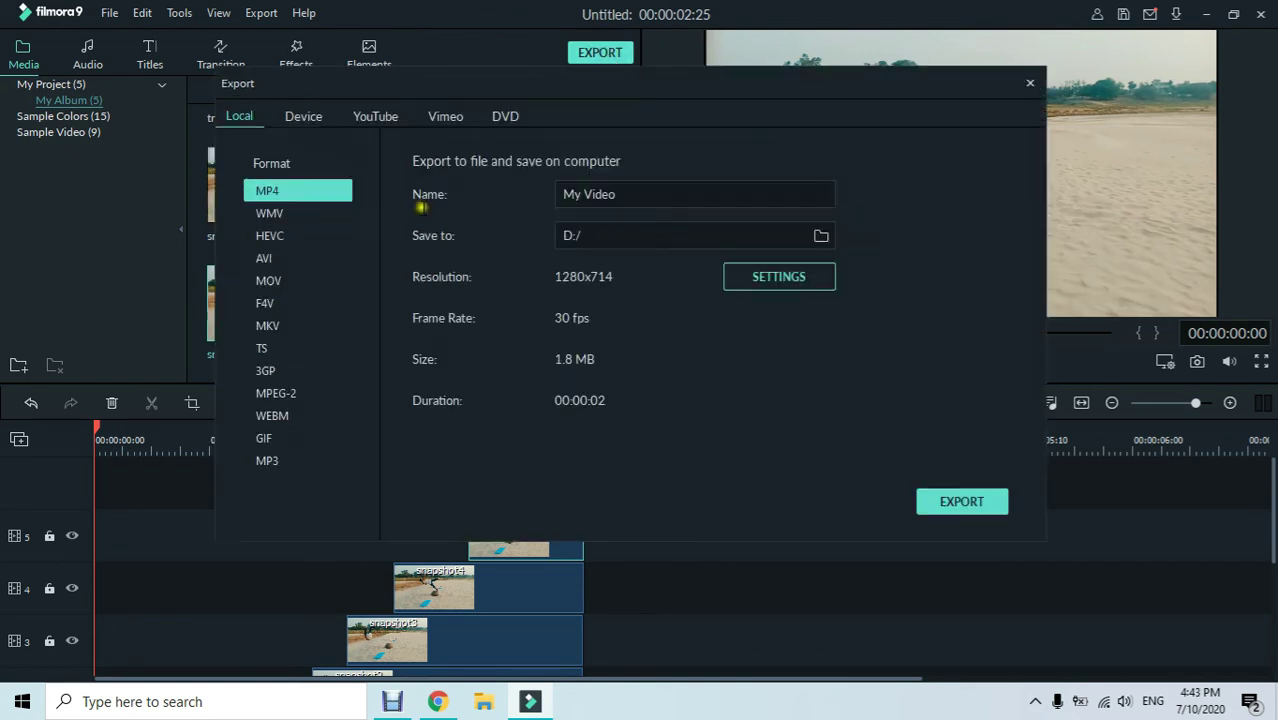
click(600, 194)
text(dfsf)
click(958, 500)
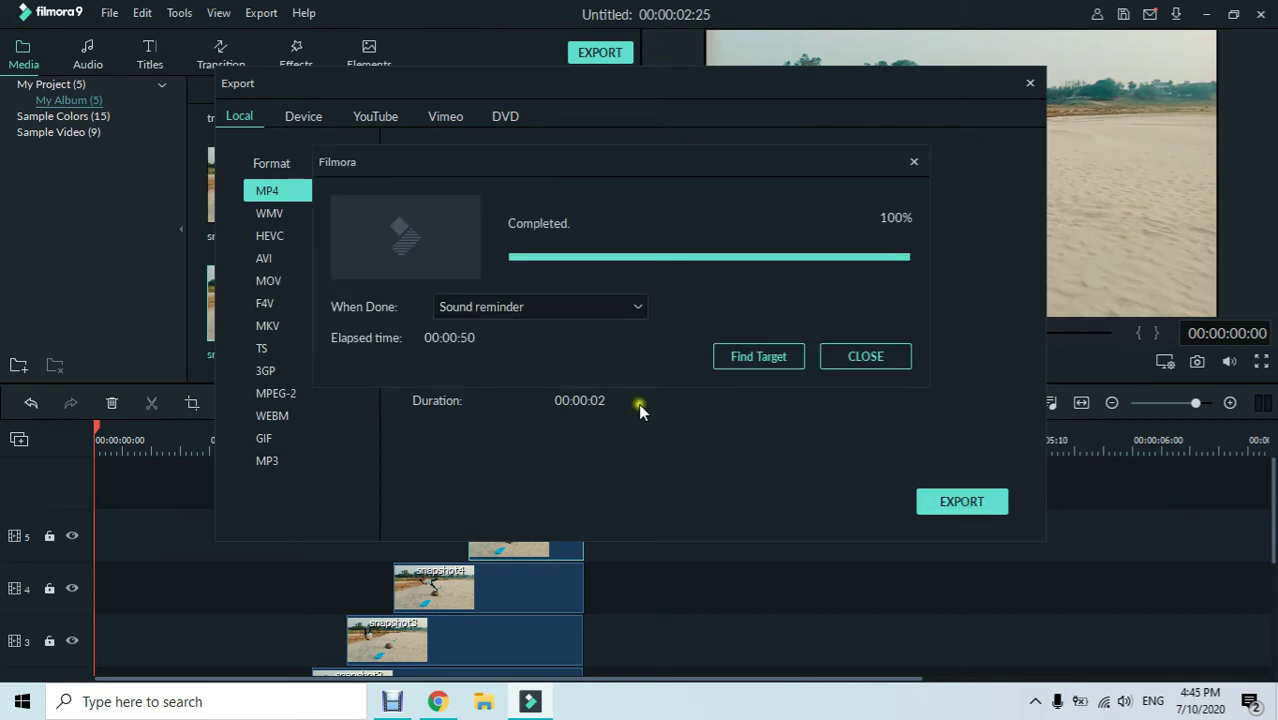
click(877, 356)
click(1030, 80)
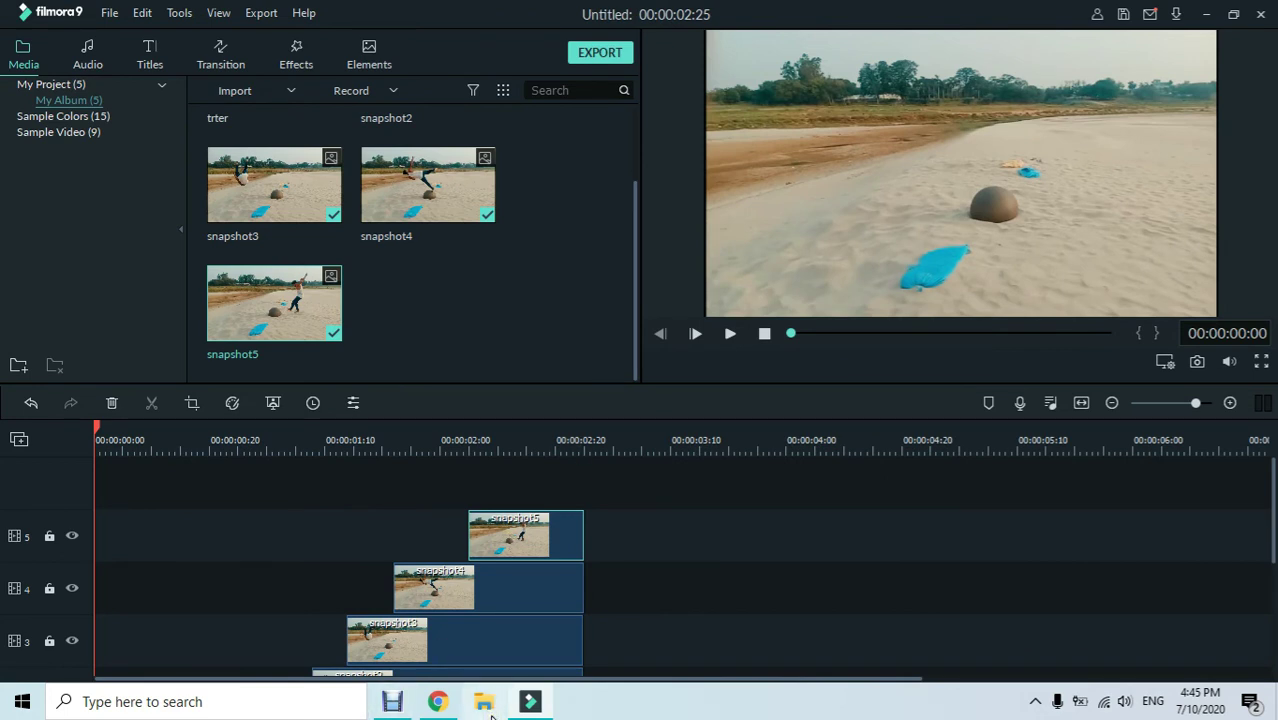
Switch to File Explorer and import the dfsf video from Local Disk (D:) into Filmora's media library
click(489, 712)
double_click(488, 272)
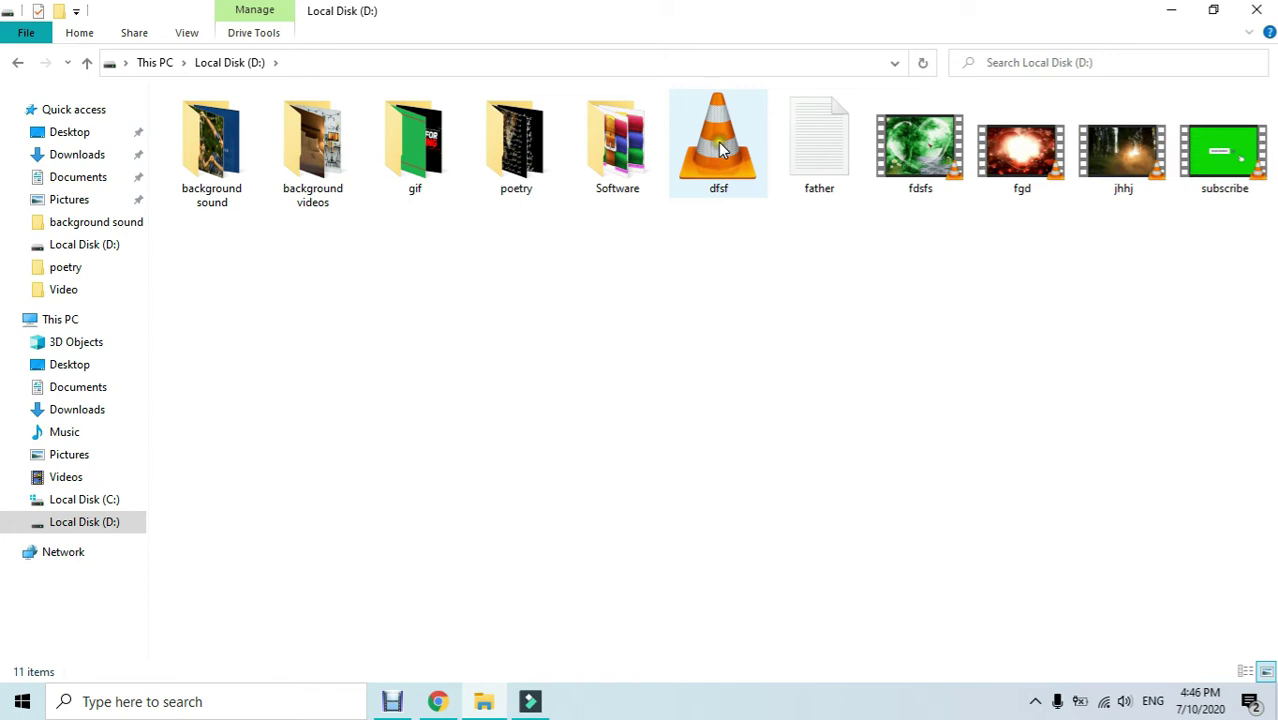
click(722, 148)
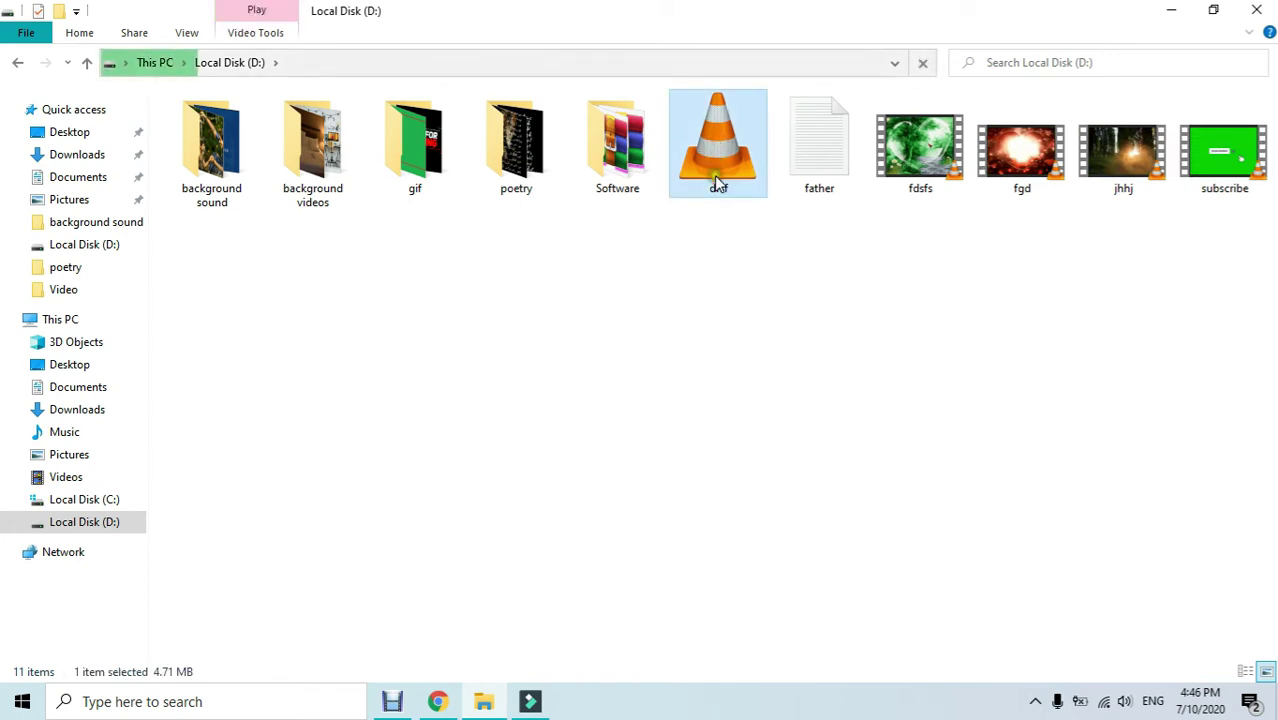
drag(722, 153, 558, 338)
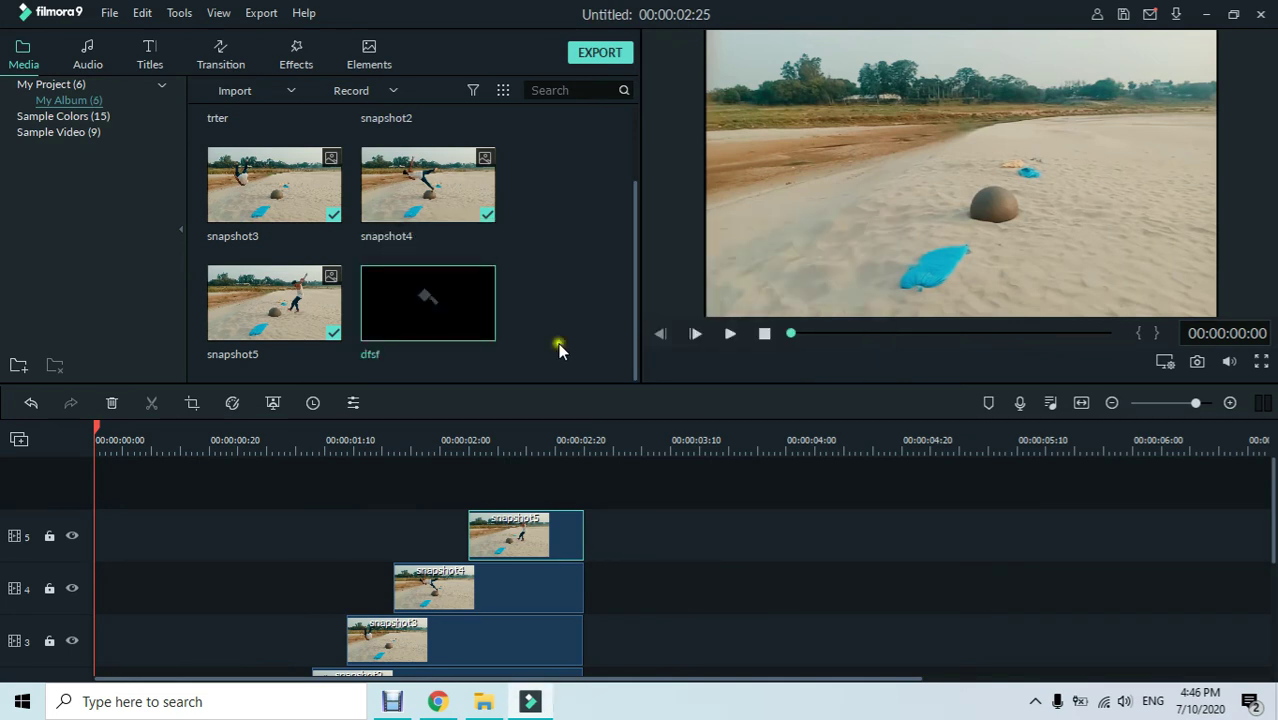
Delete all clips from the timeline and remove the empty tracks
click(630, 485)
scroll(629, 485, down, 1)
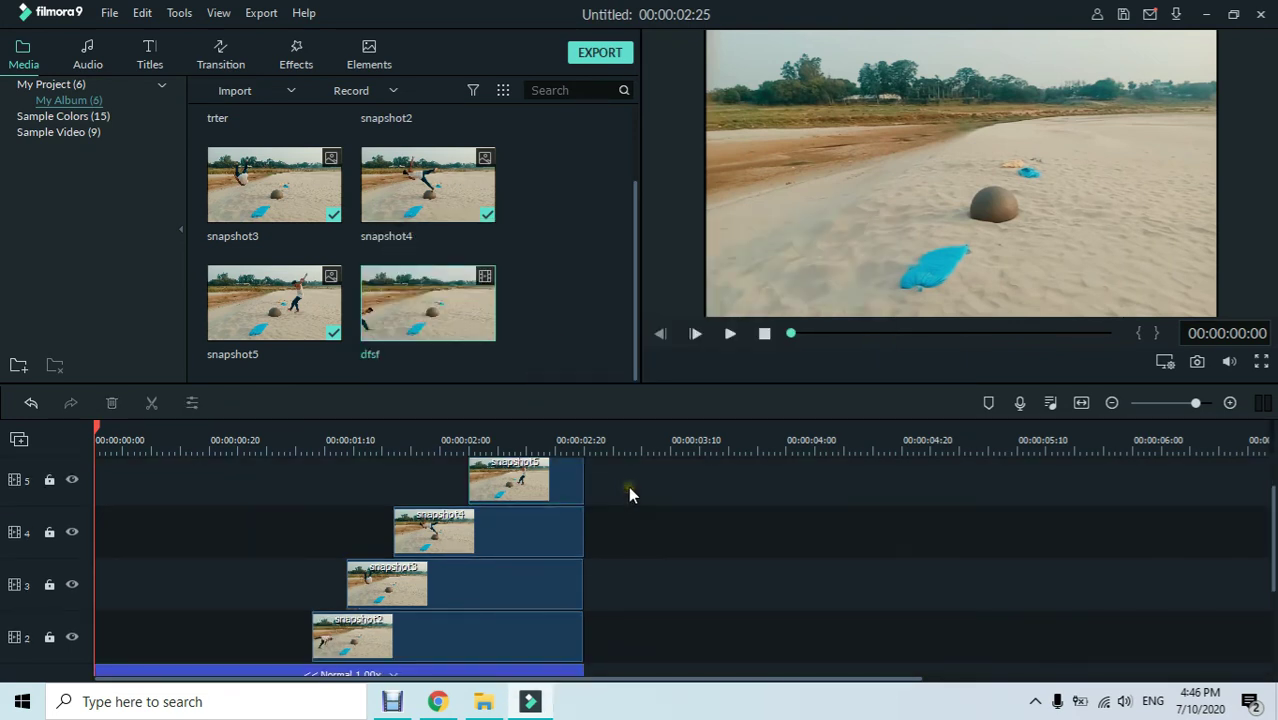
key(ctrl+a)
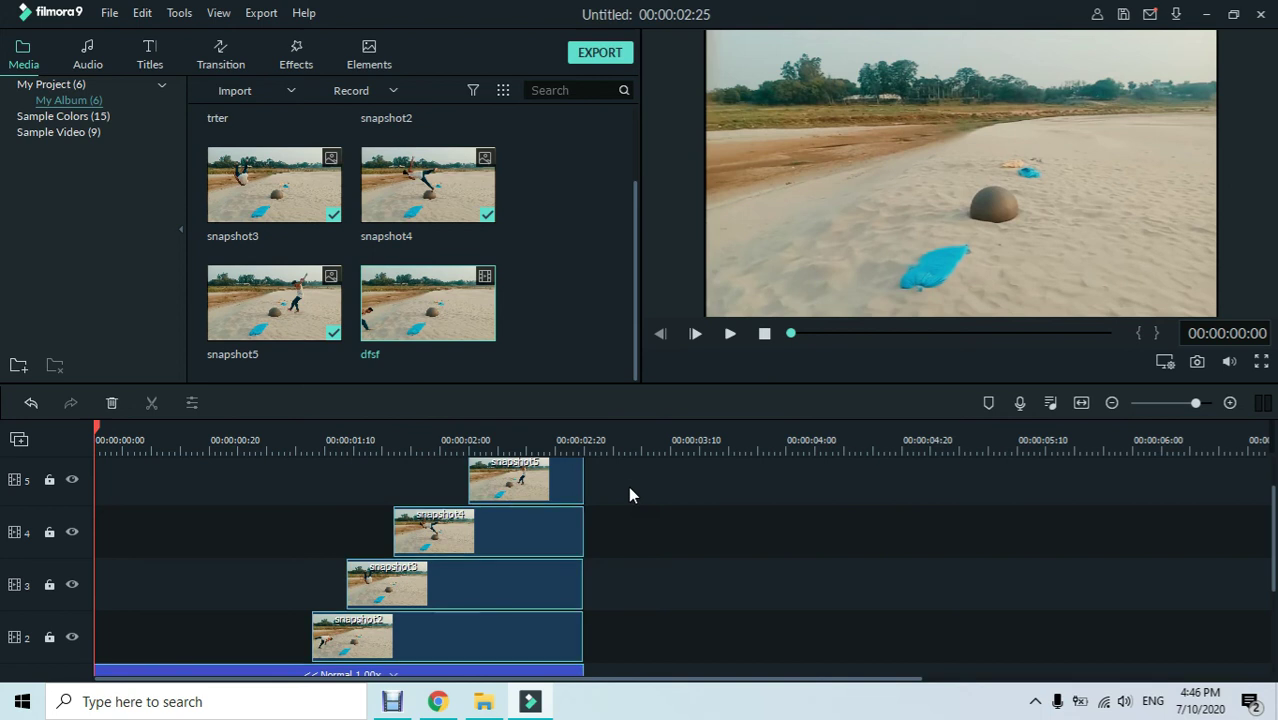
key(Delete)
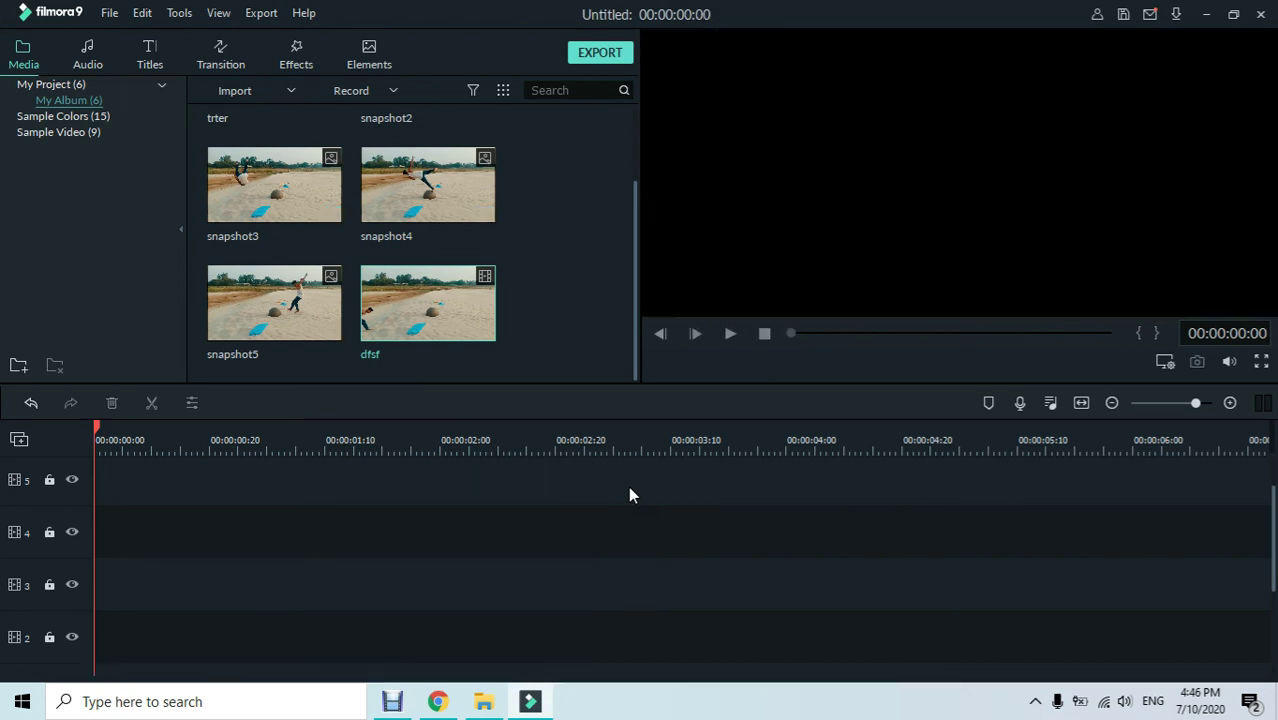
right_click(77, 470)
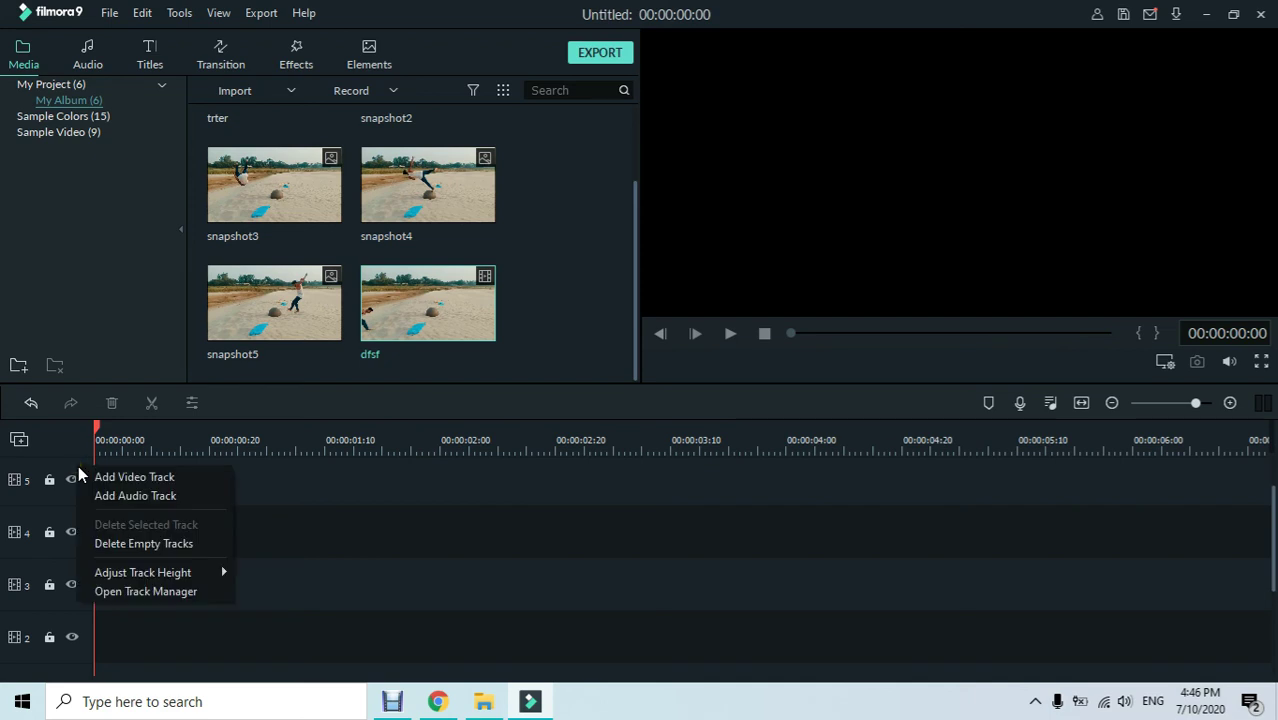
click(150, 543)
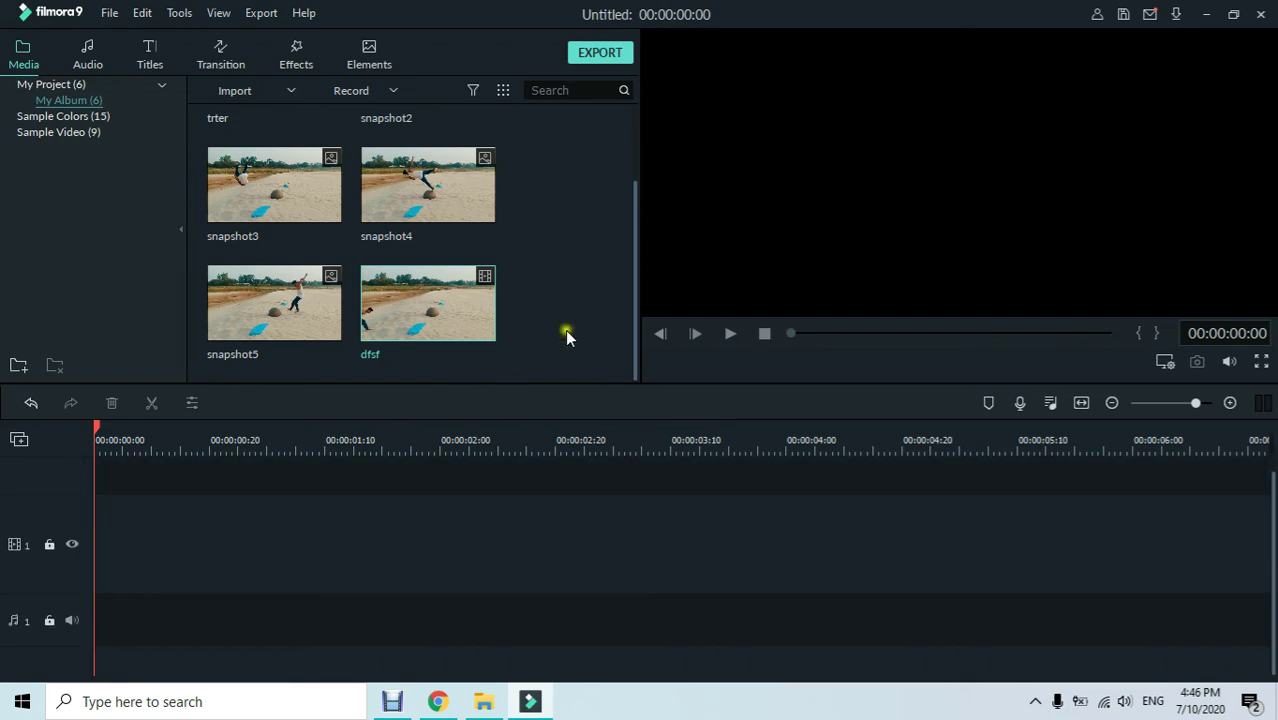
Place the dfsf video at the start of video track 1 and enable Reverse Speed for the clip
mouse_move(476, 328)
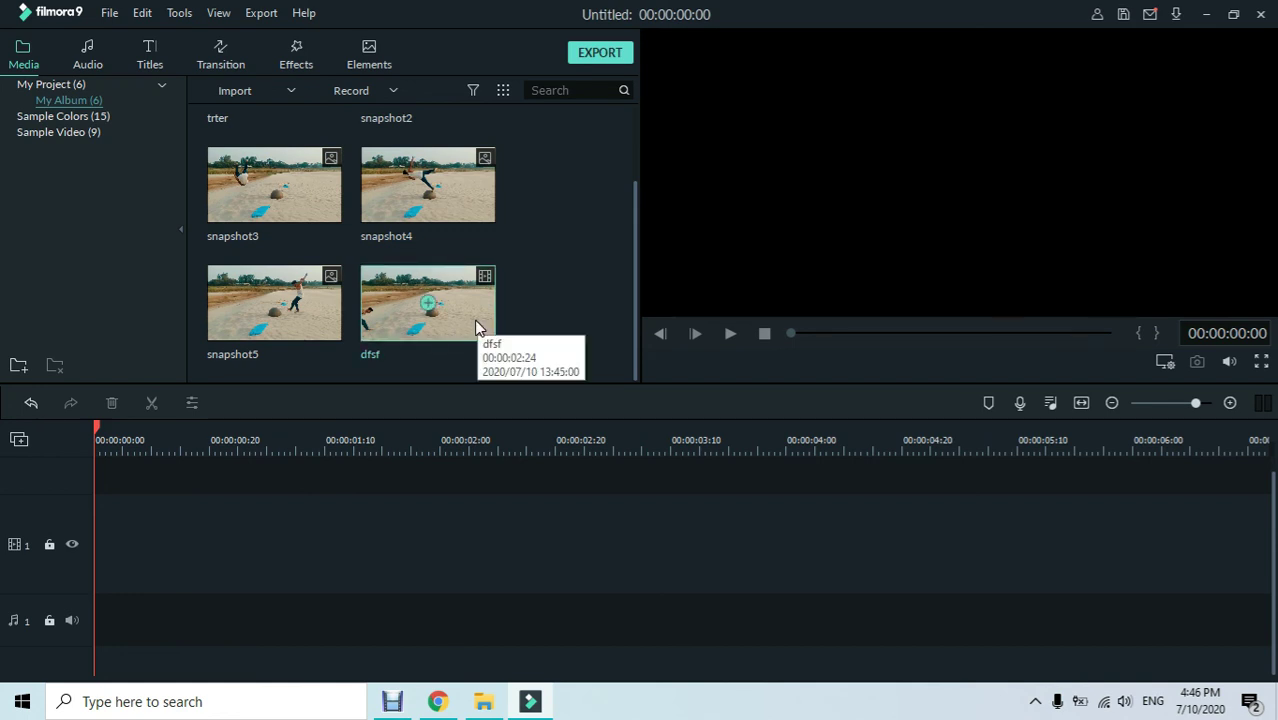
drag(475, 320, 40, 580)
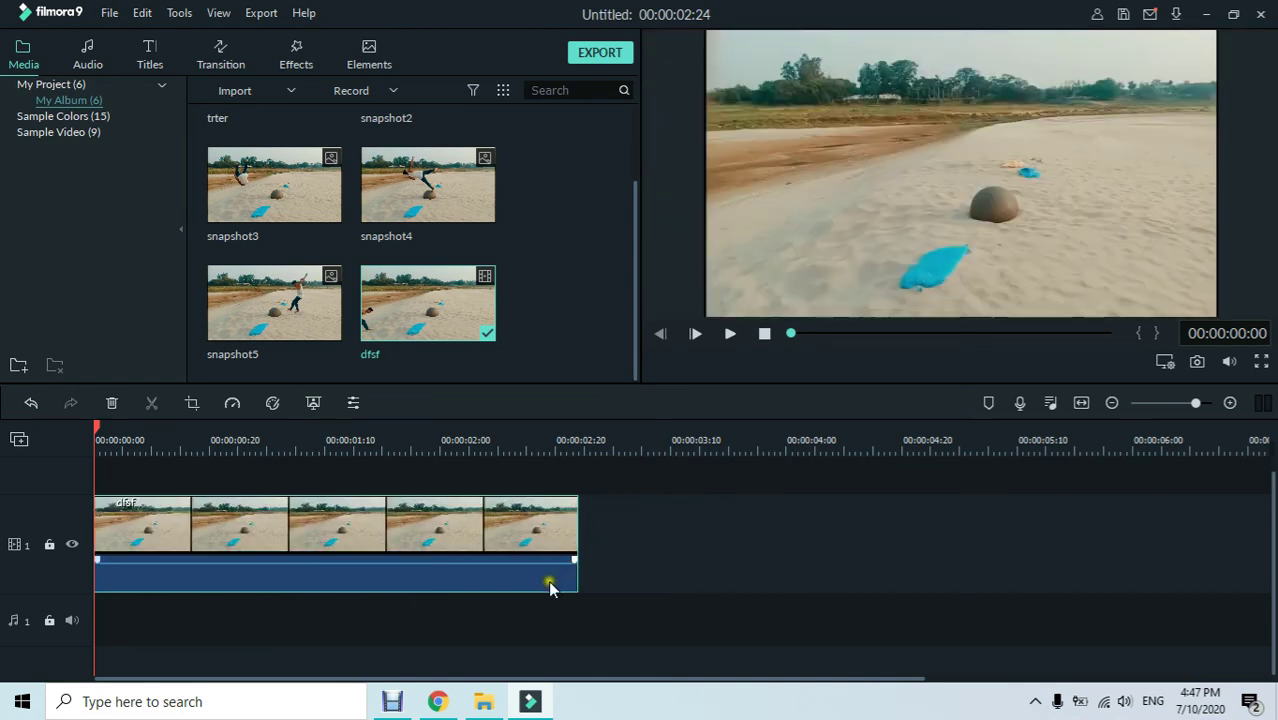
right_click(549, 582)
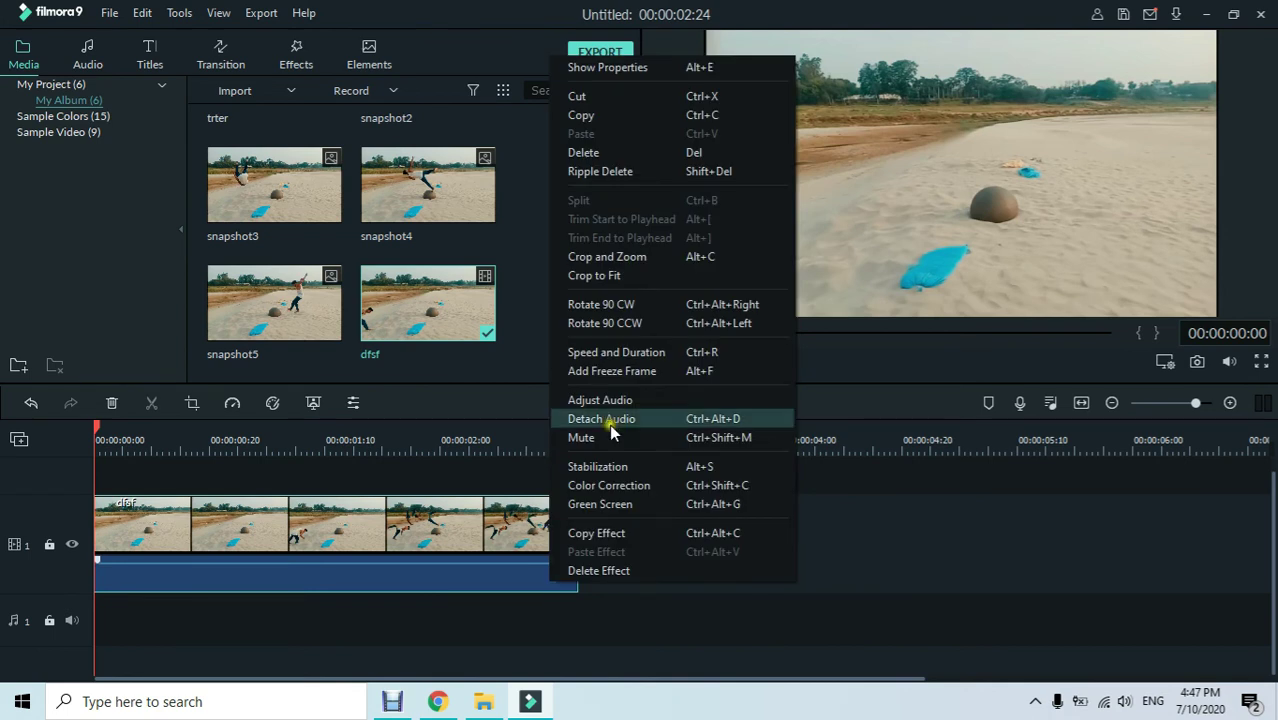
click(650, 355)
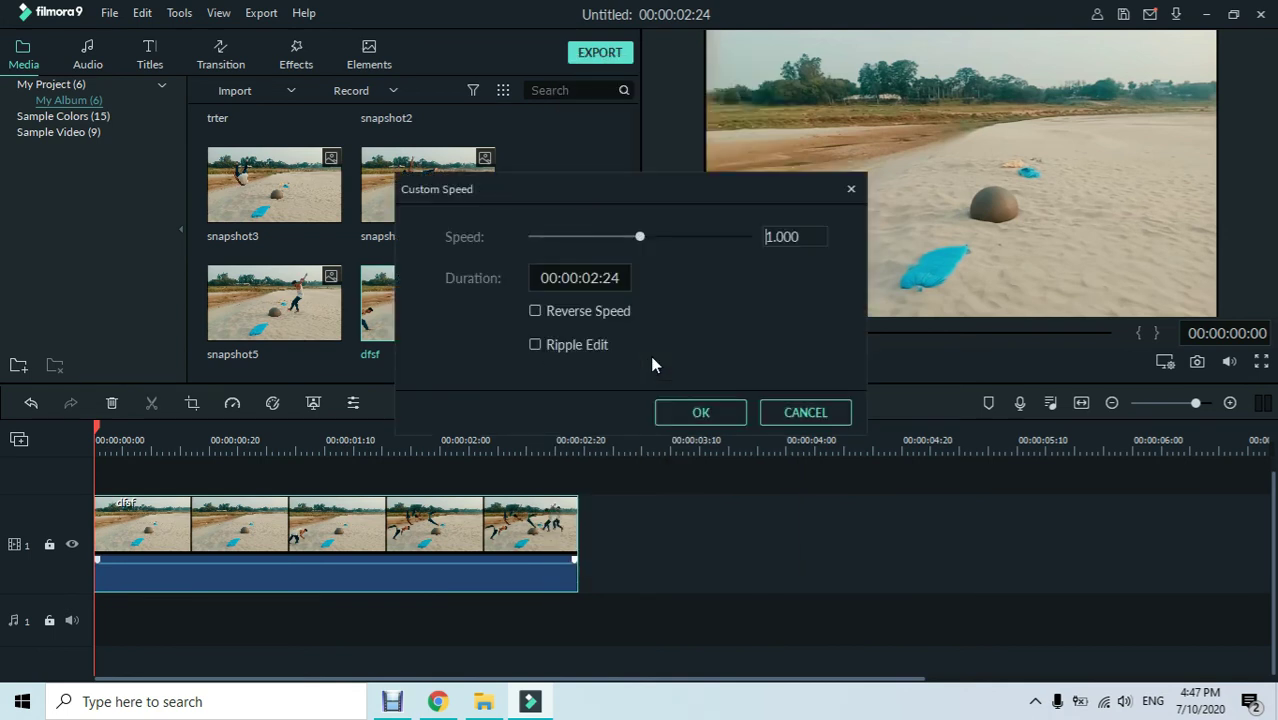
click(606, 320)
click(685, 417)
click(720, 354)
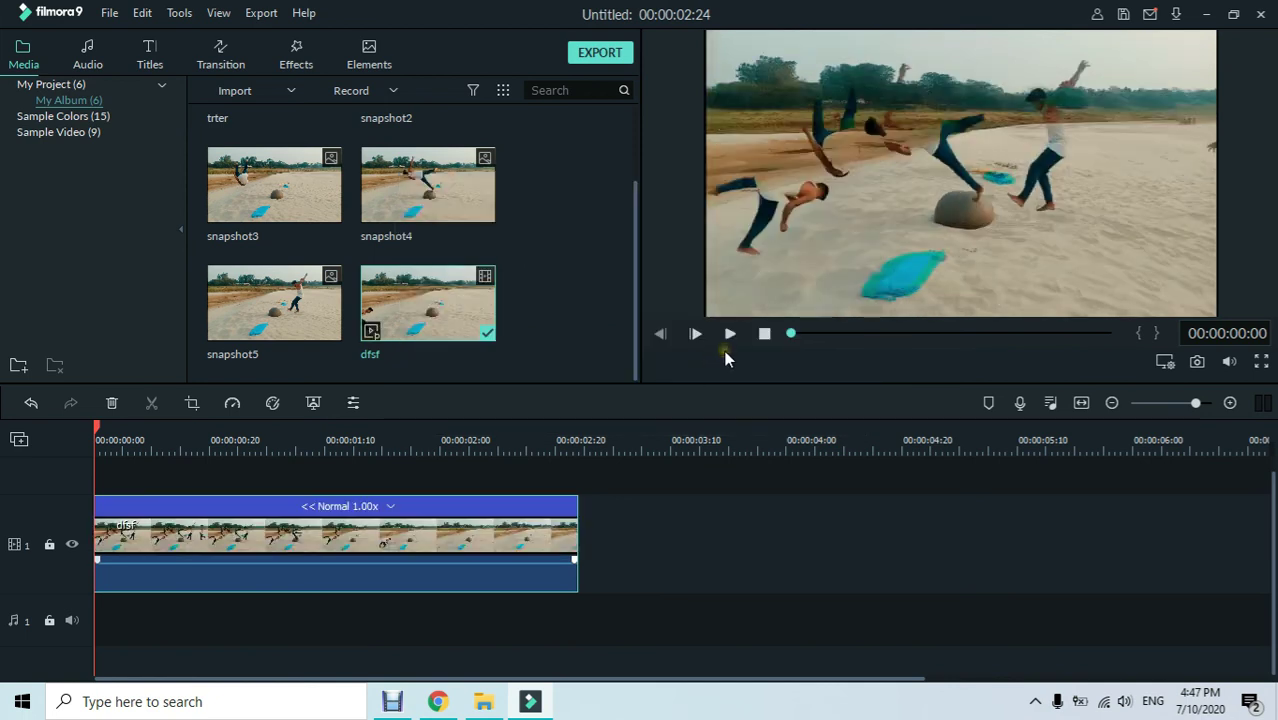
Play the reversed dfsf clip through, return the playhead to the start, and replay it to review the freeze-frame effect
click(729, 334)
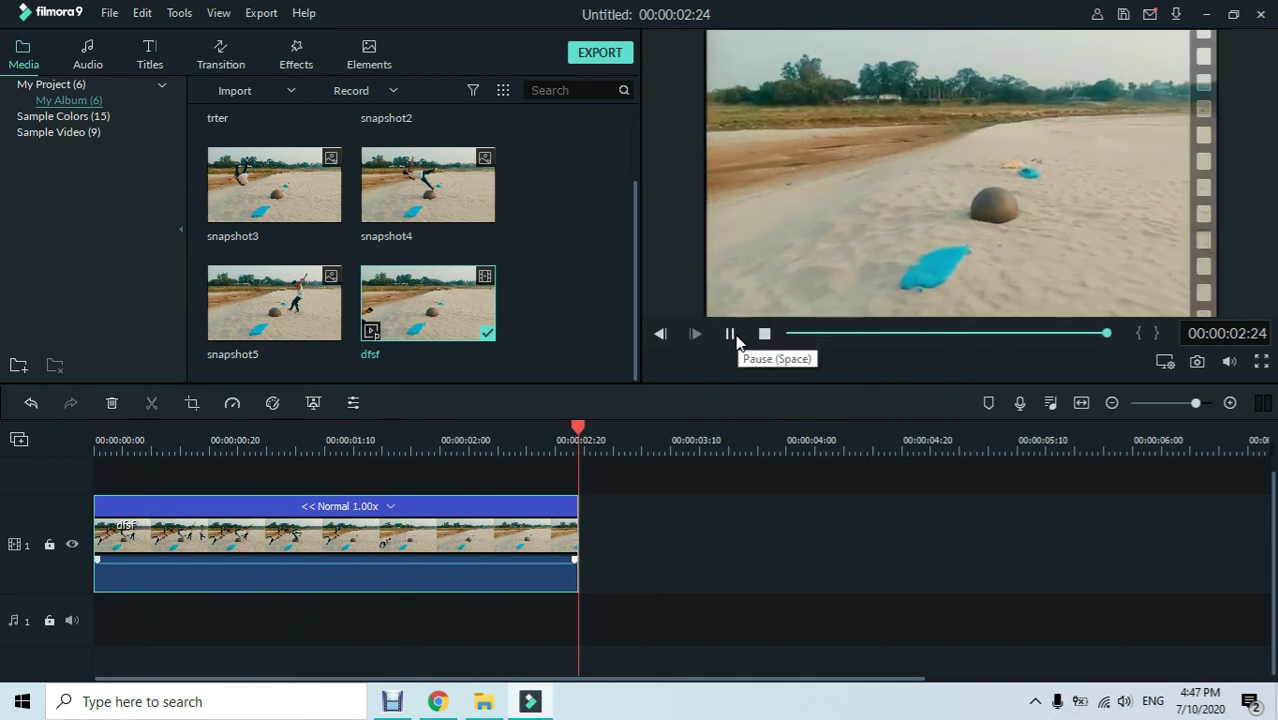
click(728, 334)
click(533, 461)
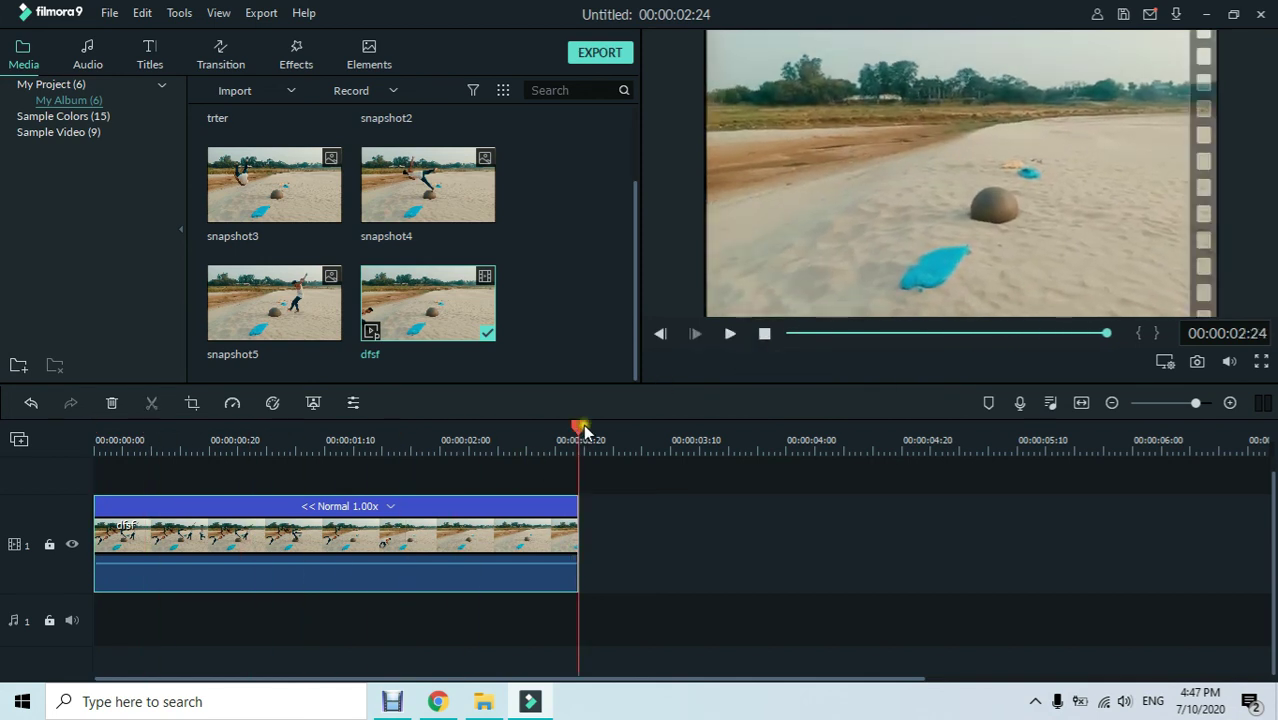
drag(578, 428, 14, 434)
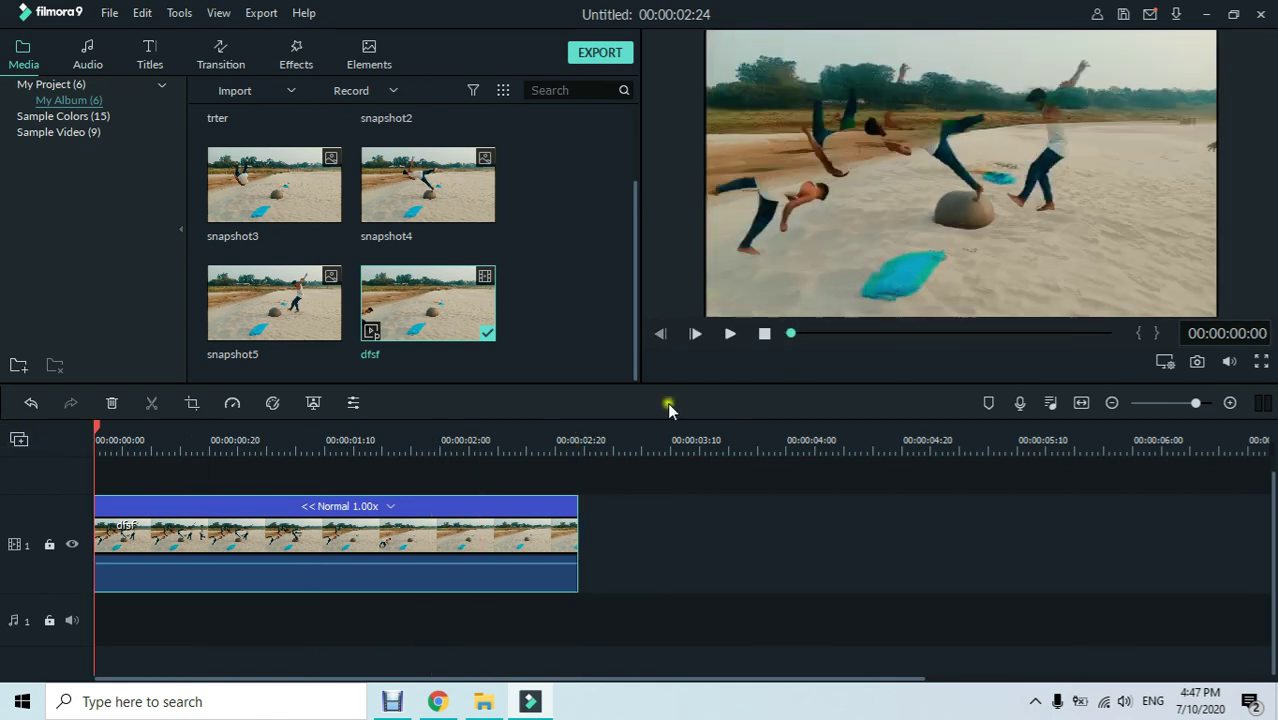
click(731, 334)
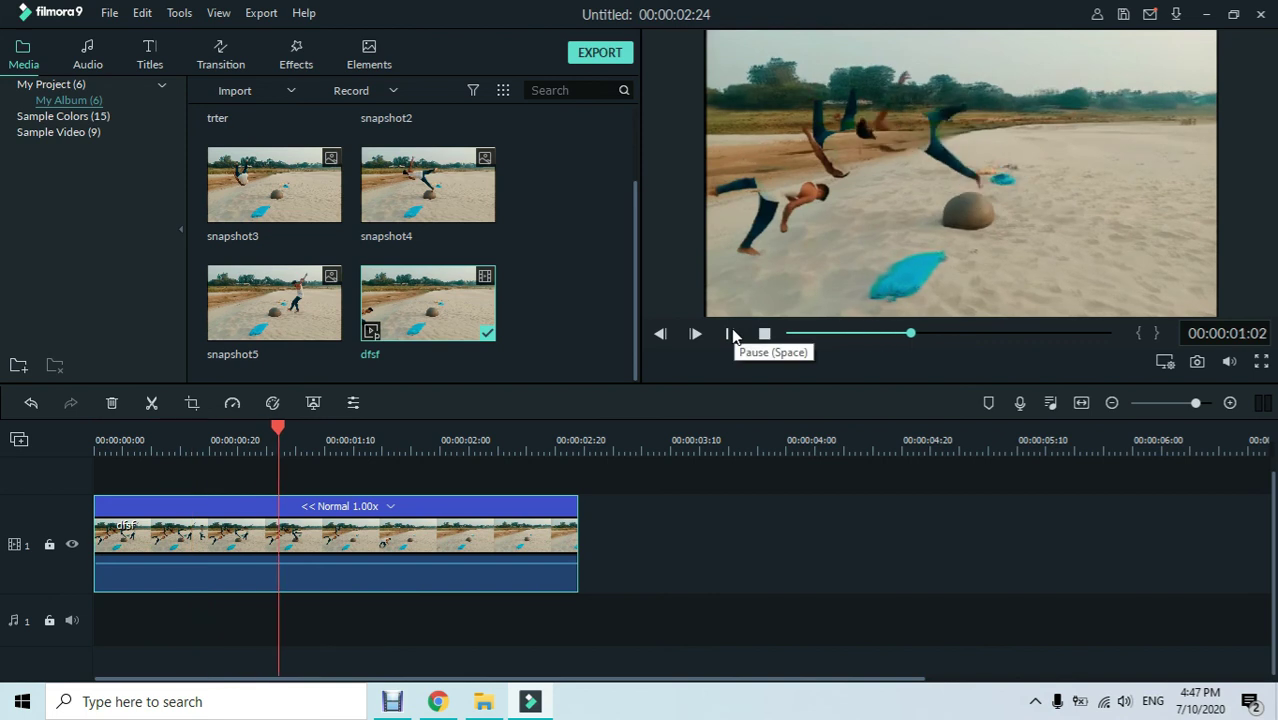
click(732, 334)
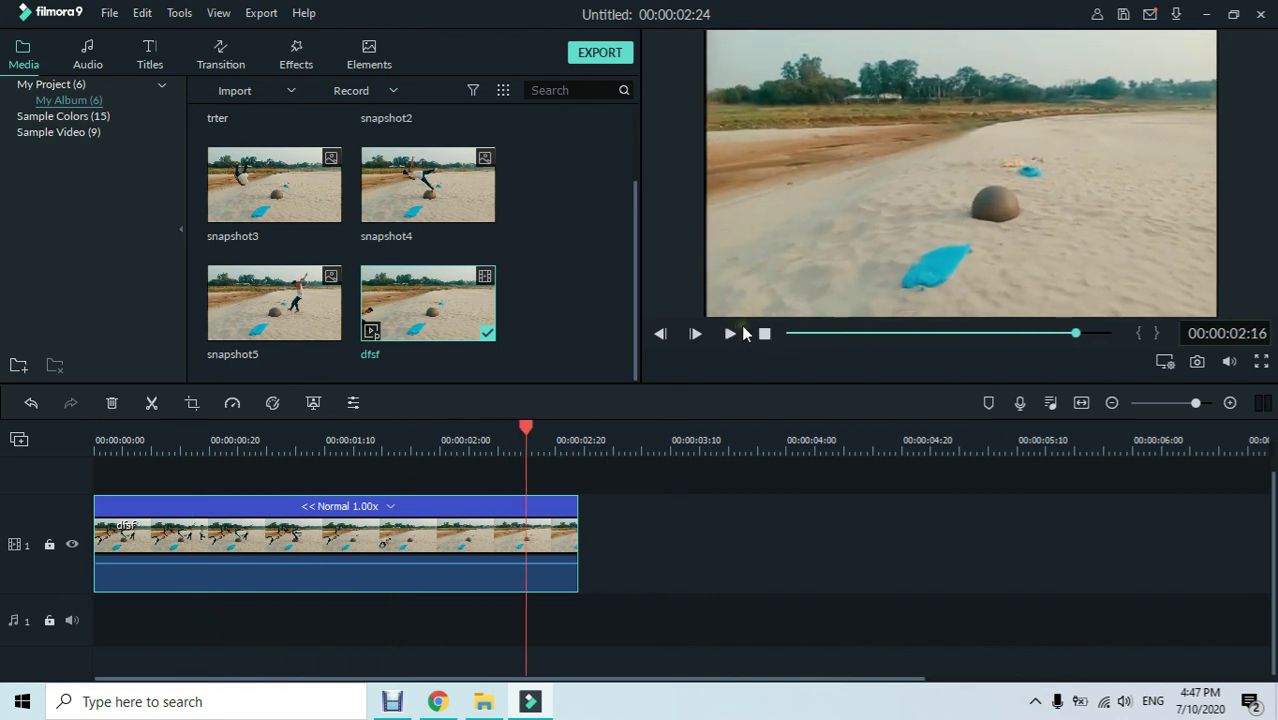